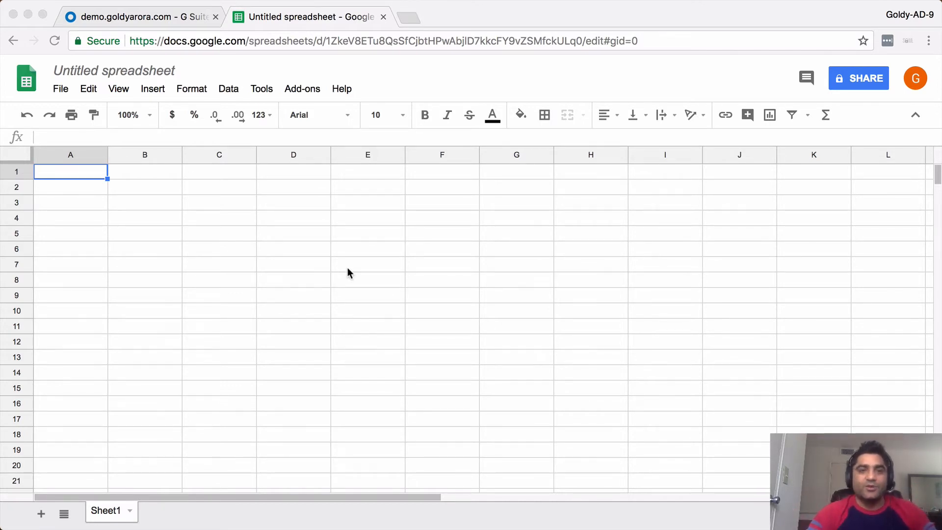
# Search the add-on store for "labels manager".
pyautogui.click(292, 90)
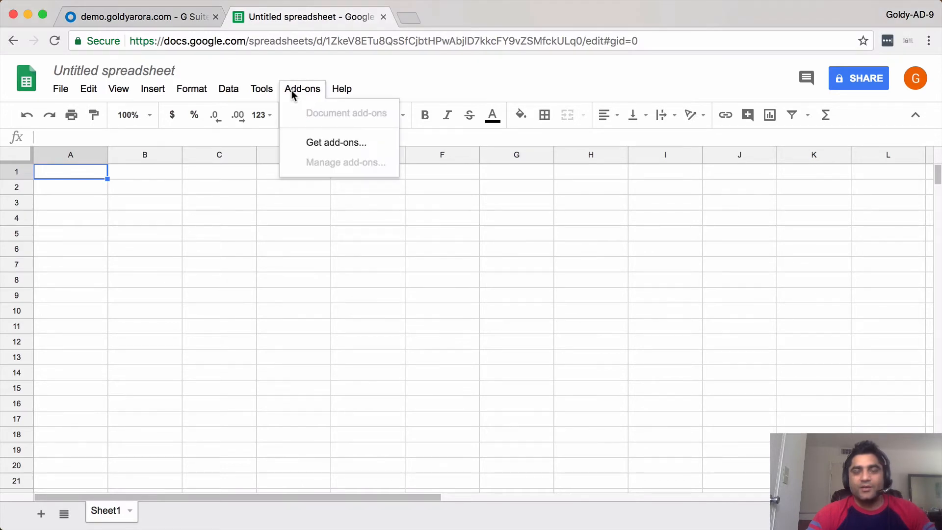
pyautogui.click(328, 145)
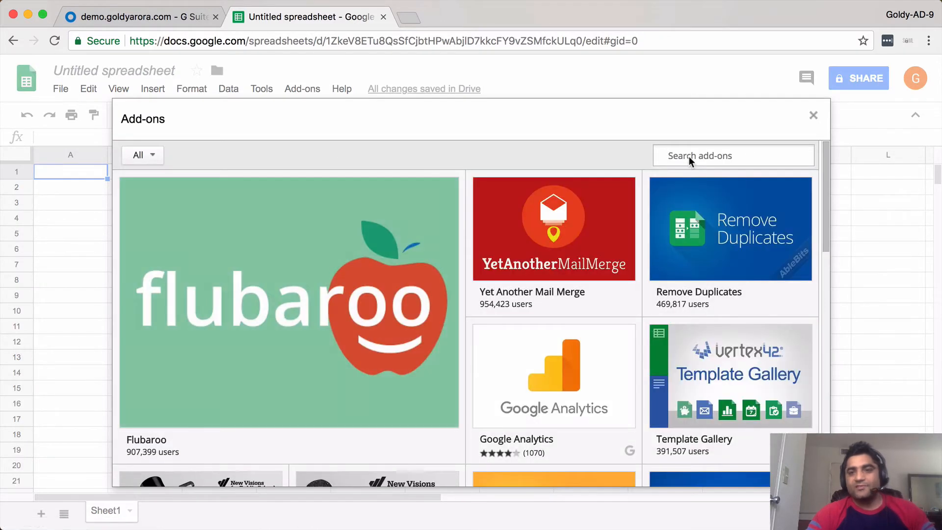
pyautogui.click(689, 156)
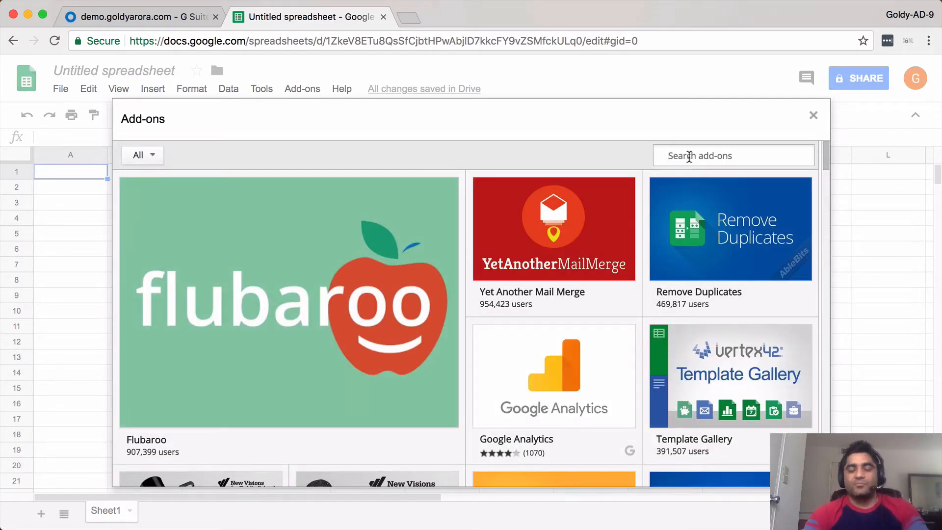
pyautogui.write('label')
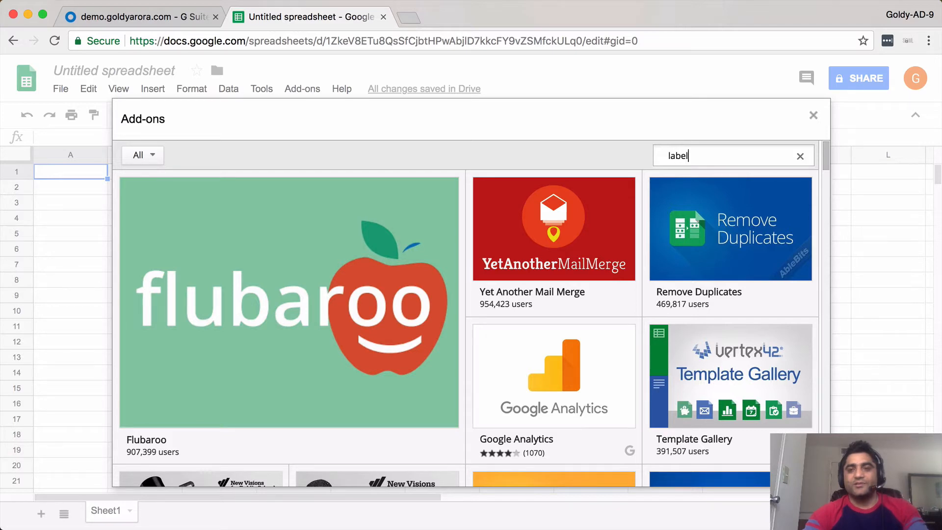
pyautogui.write('s')
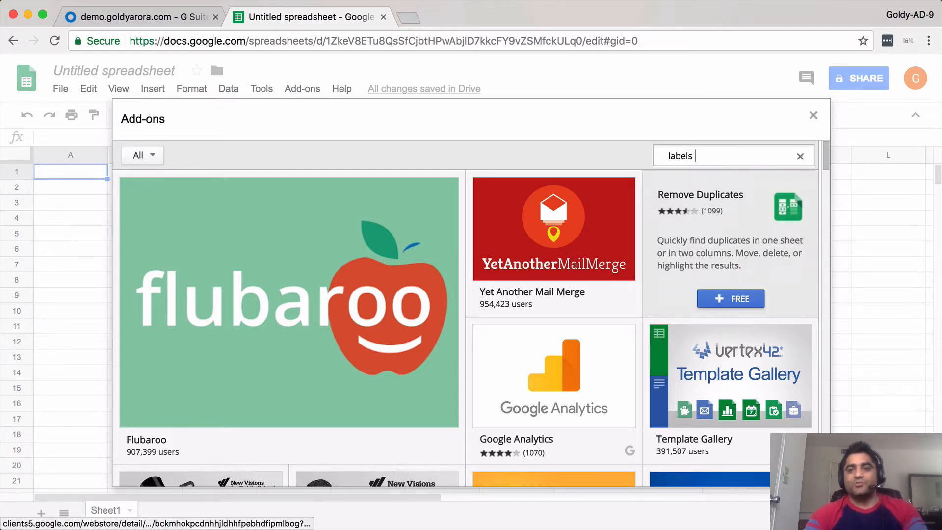
pyautogui.write(' manager')
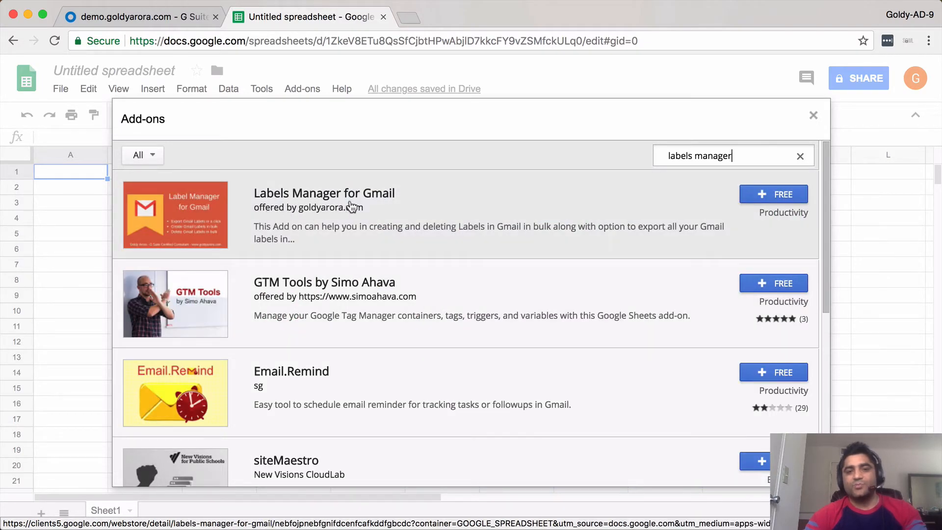
# Install the free Labels Manager for Gmail add-on, authorise it with the signed-in account, and dismiss its introduction note.
pyautogui.click(766, 194)
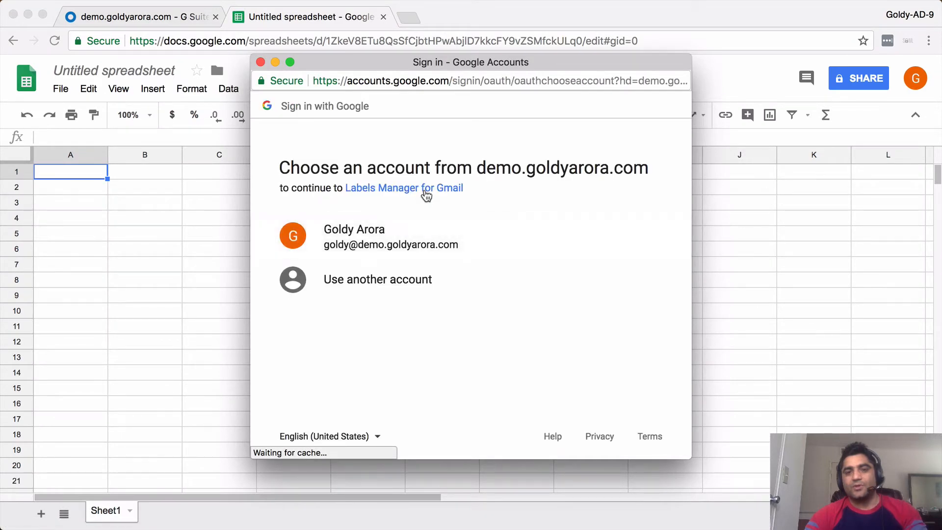
pyautogui.click(401, 237)
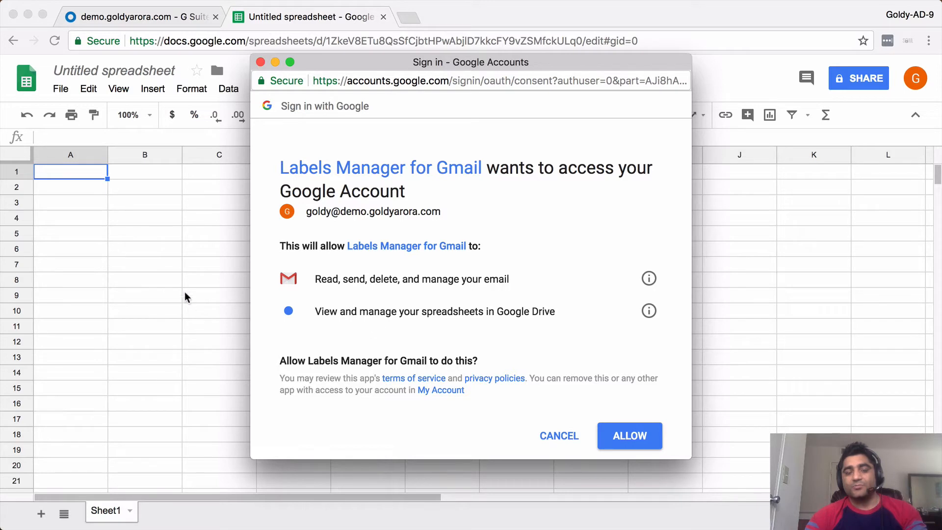
pyautogui.click(622, 438)
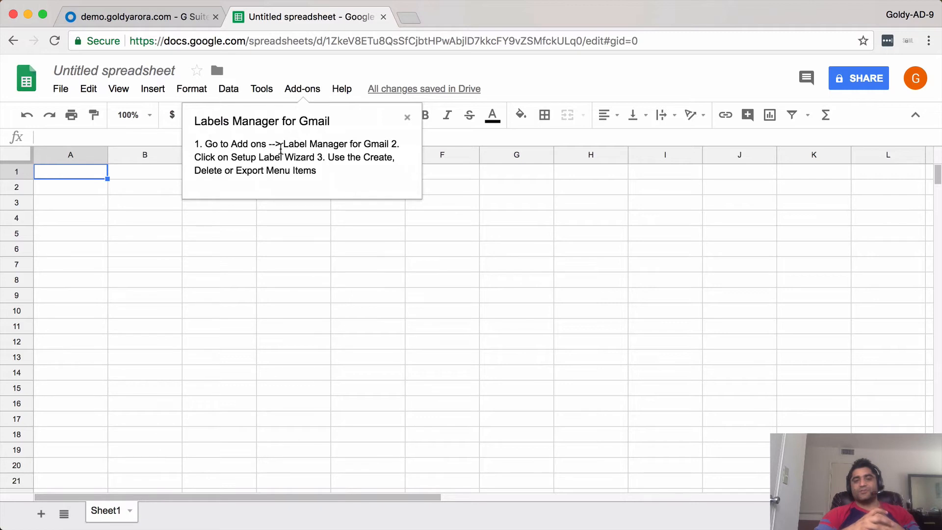
pyautogui.click(407, 117)
# Run Setup Label Wizard from the Labels Manager for Gmail add-on.
pyautogui.click(299, 91)
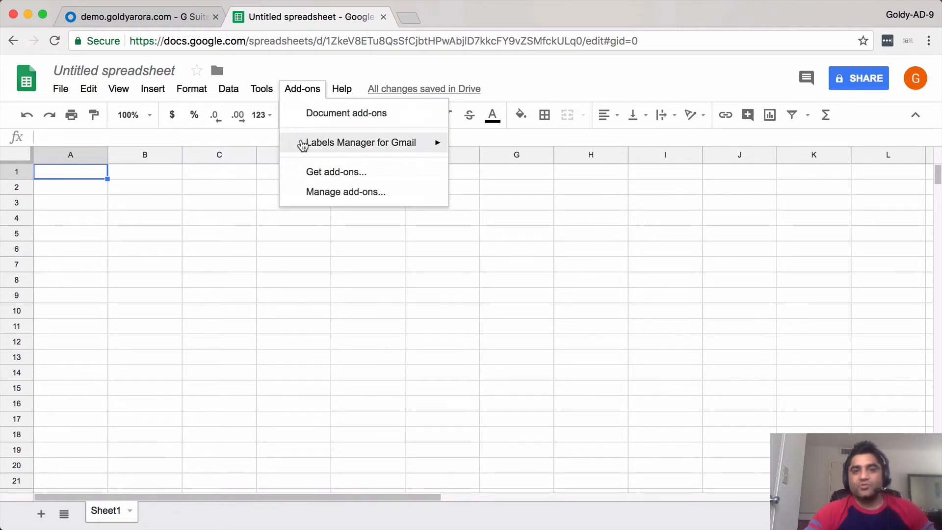
pyautogui.moveTo(304, 150)
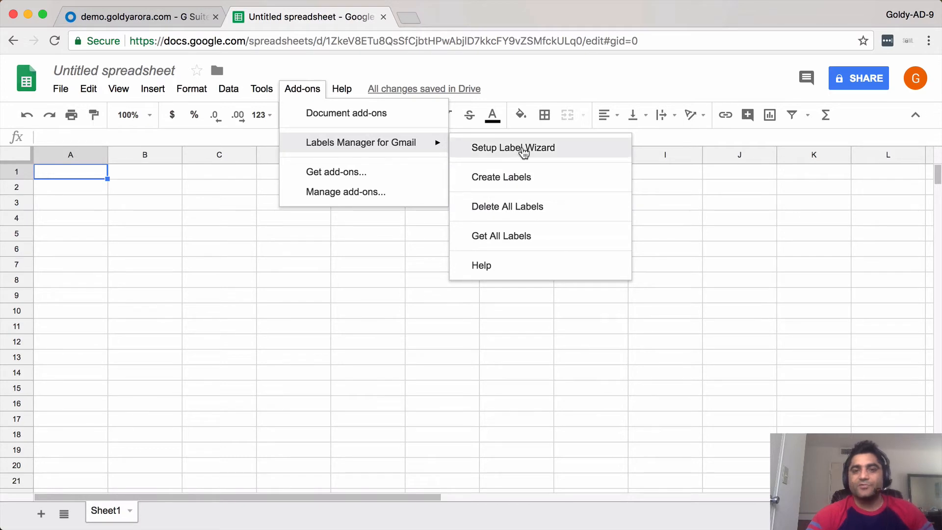
pyautogui.click(554, 149)
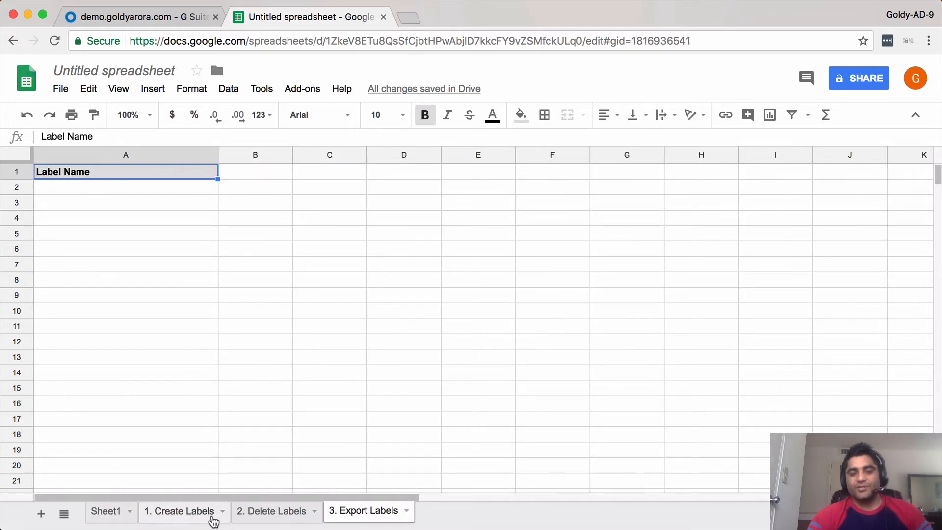
# Look through the Create Labels, Delete Labels and Export Labels sheets.
pyautogui.click(190, 520)
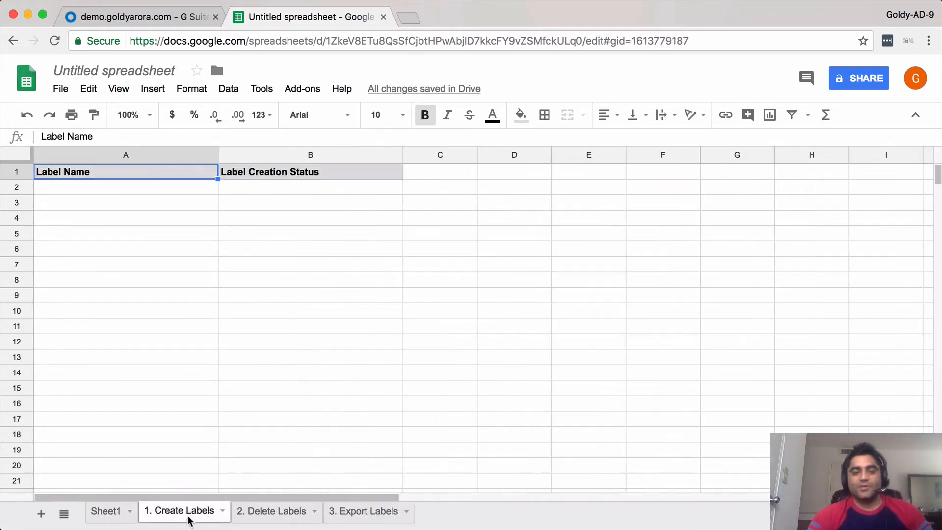
pyautogui.click(265, 514)
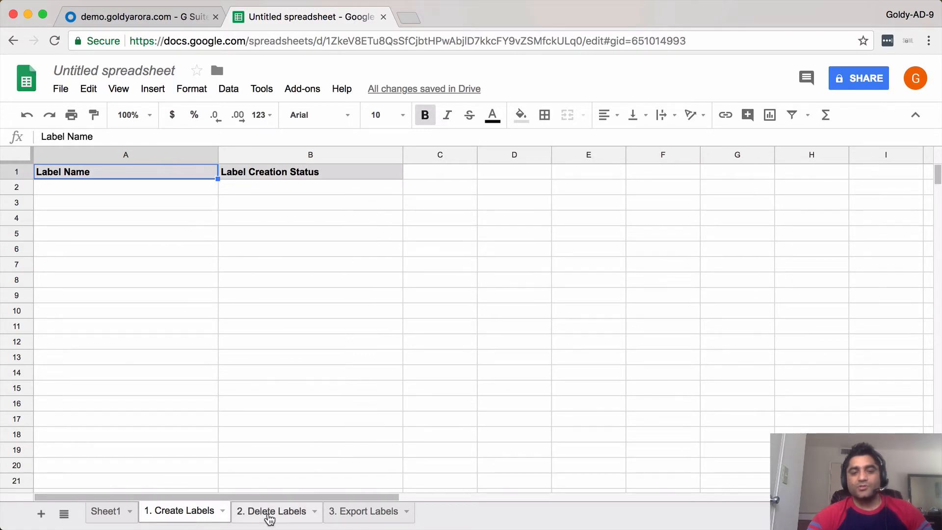
pyautogui.click(367, 520)
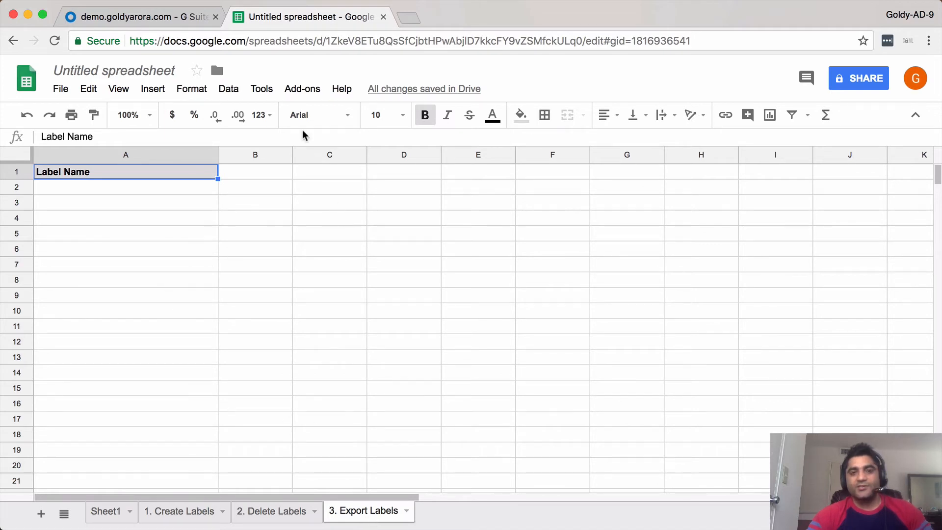
# Run Get All Labels from the Labels Manager for Gmail add-on on the Export Labels sheet.
pyautogui.click(302, 89)
pyautogui.moveTo(368, 143)
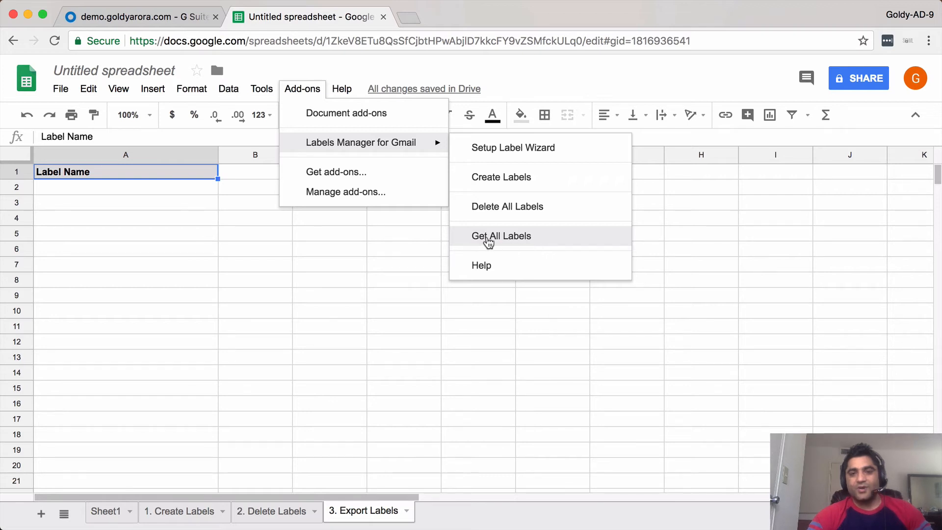
pyautogui.click(517, 240)
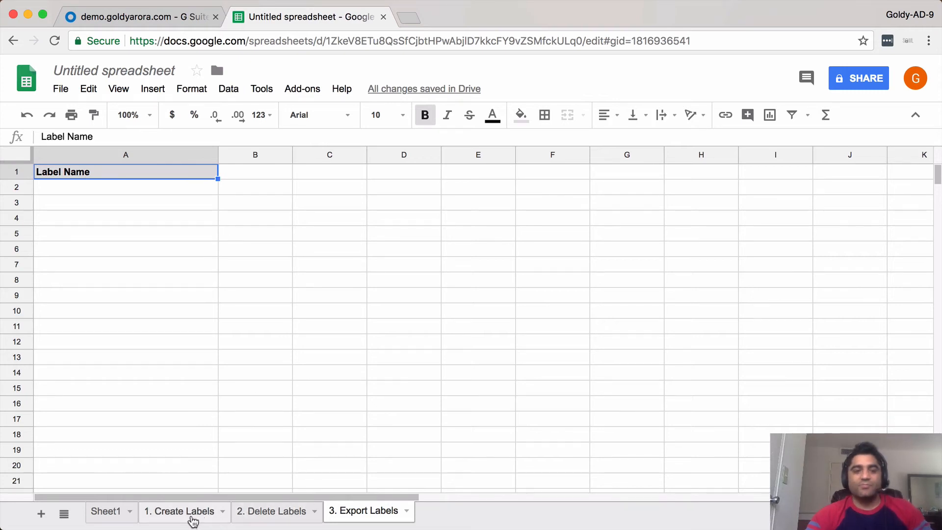
# Open gmail.com in a new browser tab and expand the folder list to check for existing labels.
pyautogui.click(407, 15)
pyautogui.write('gmail.com')
pyautogui.press('Return')
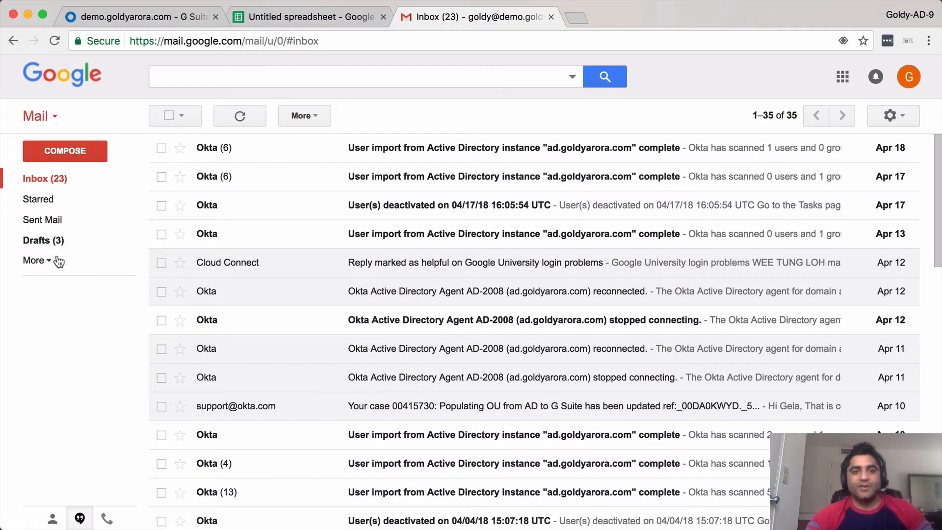
pyautogui.click(58, 262)
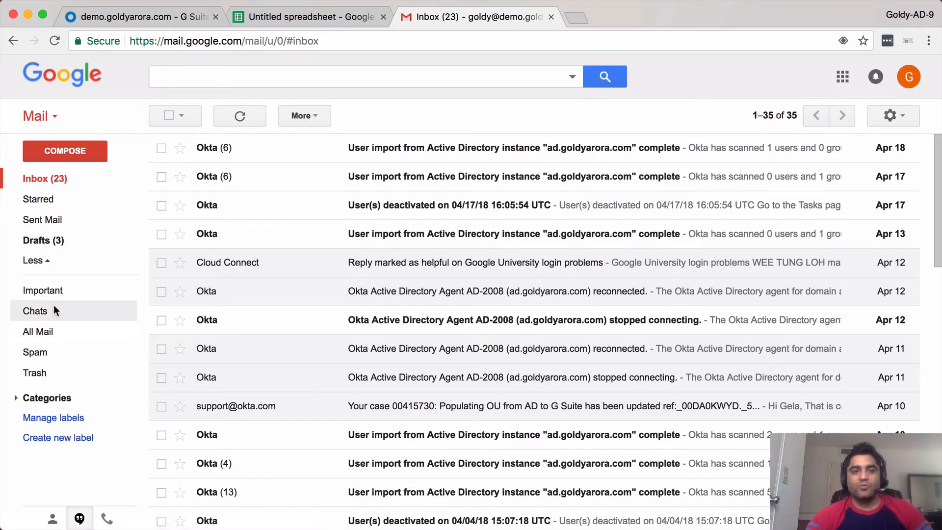
# Return to the spreadsheet and examine the Label Name and Label Creation Status columns on the Create Labels sheet.
pyautogui.click(284, 14)
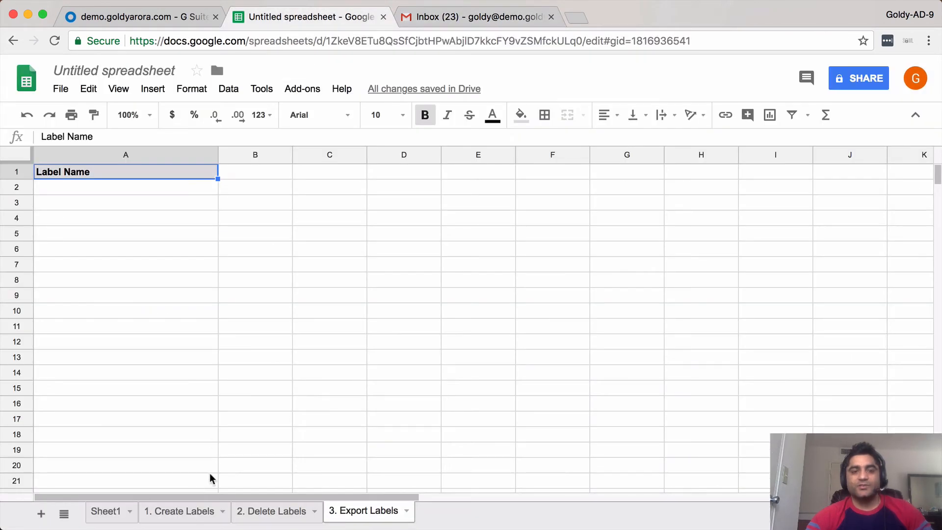
pyautogui.click(185, 513)
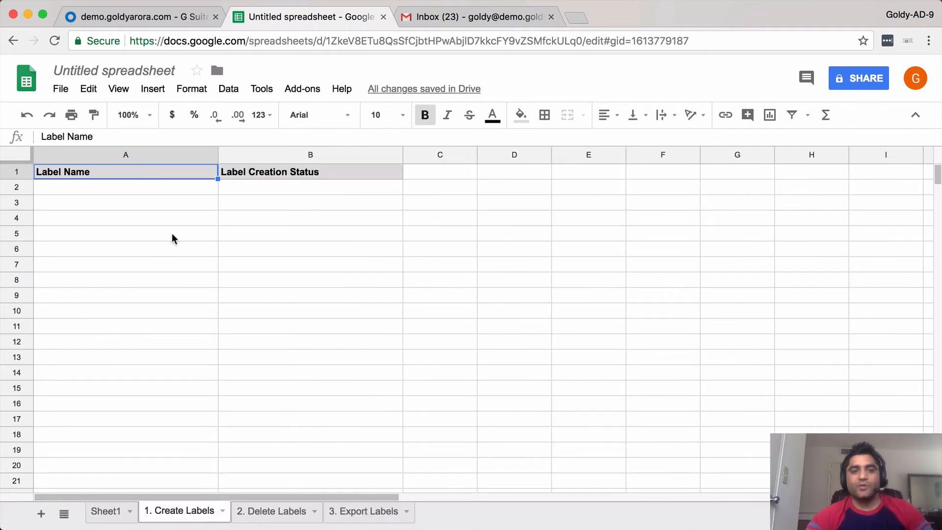
pyautogui.click(201, 188)
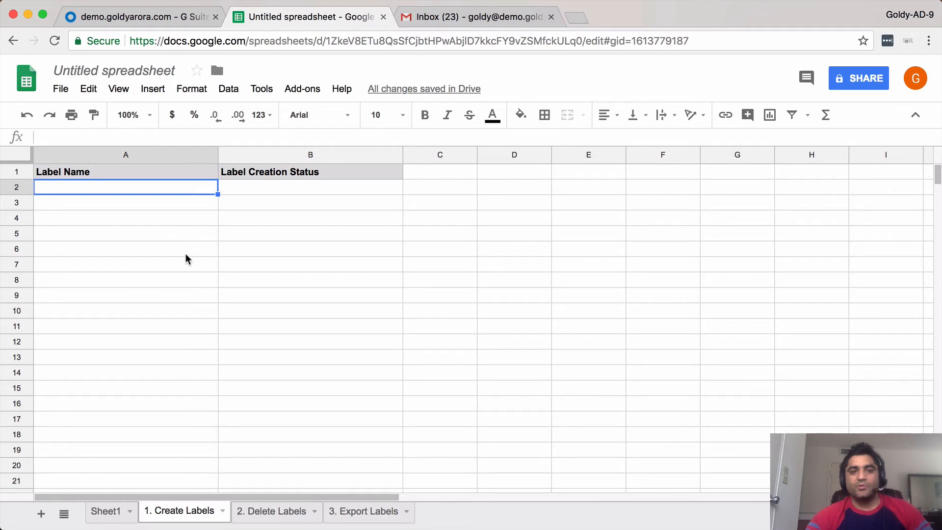
pyautogui.moveTo(273, 188); pyautogui.dragTo(263, 317)
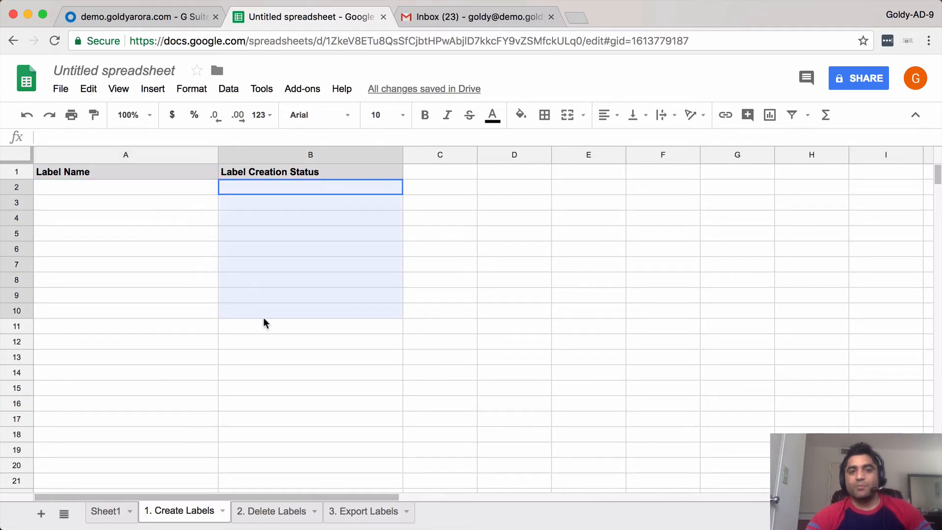
pyautogui.click(204, 191)
# Fill cells C2 to C11 of the Create Labels sheet with the number series 1 to 10.
pyautogui.click(293, 188)
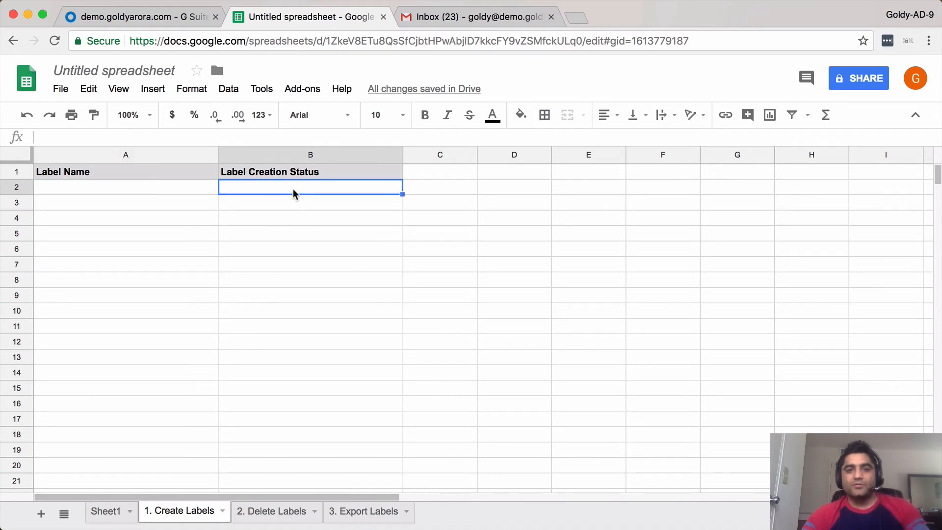
pyautogui.press('Tab')
pyautogui.write('1')
pyautogui.write('2')
pyautogui.press('Up')
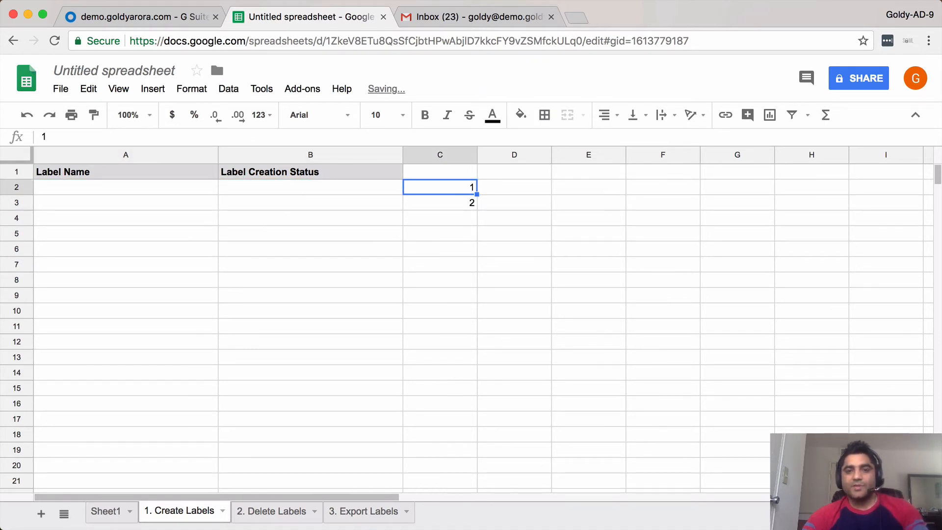
pyautogui.hotkey('shift', 'Down')
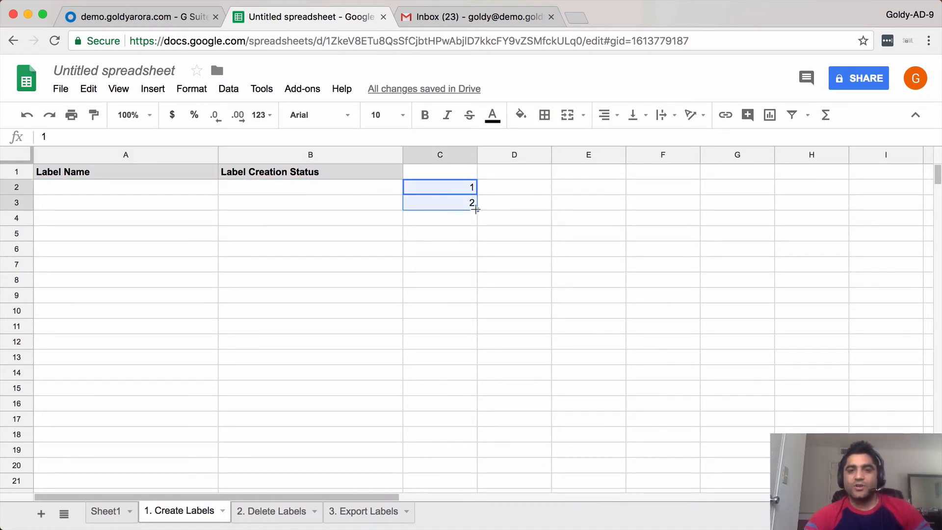
pyautogui.moveTo(476, 209); pyautogui.dragTo(477, 329)
# Enter the formula ="Client"&" "&C2 in cell A2 under Label Name.
pyautogui.click(203, 185)
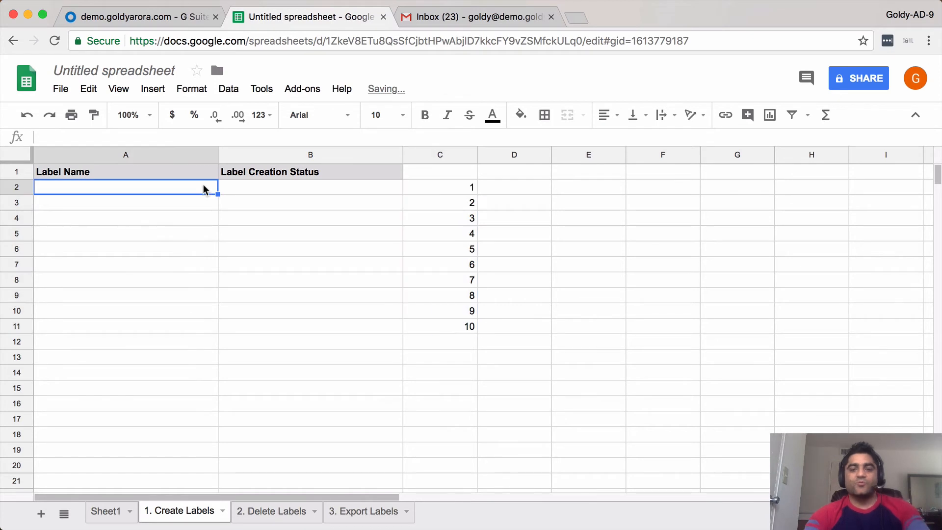
pyautogui.write('=')
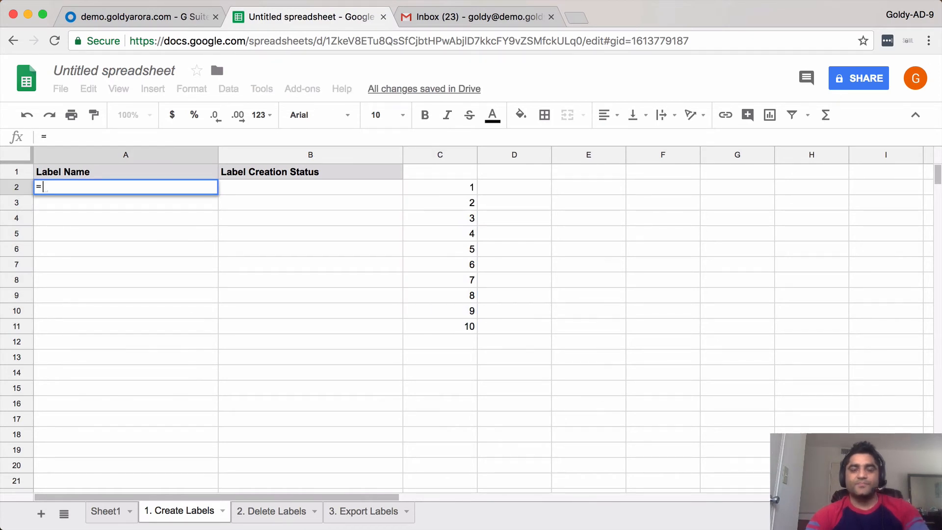
pyautogui.write('"client')
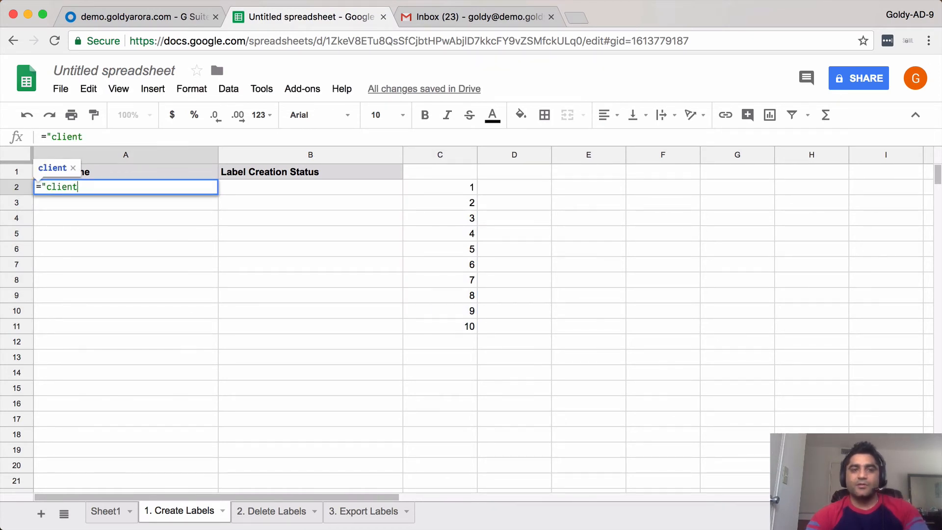
pyautogui.press('BackSpace')
pyautogui.press('BackSpace')
pyautogui.press('BackSpace')
pyautogui.press('BackSpace')
pyautogui.press('BackSpace')
pyautogui.press('BackSpace')
pyautogui.write('Client')
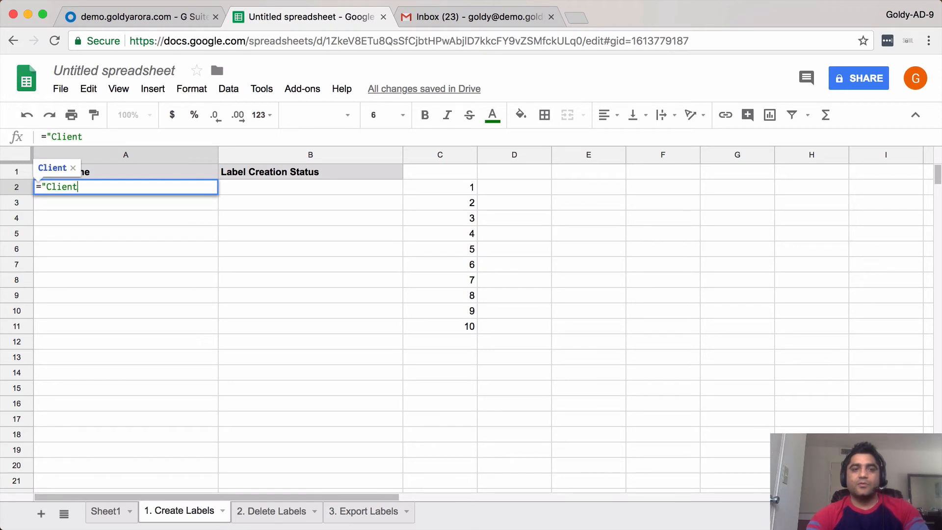
pyautogui.write('"&" &')
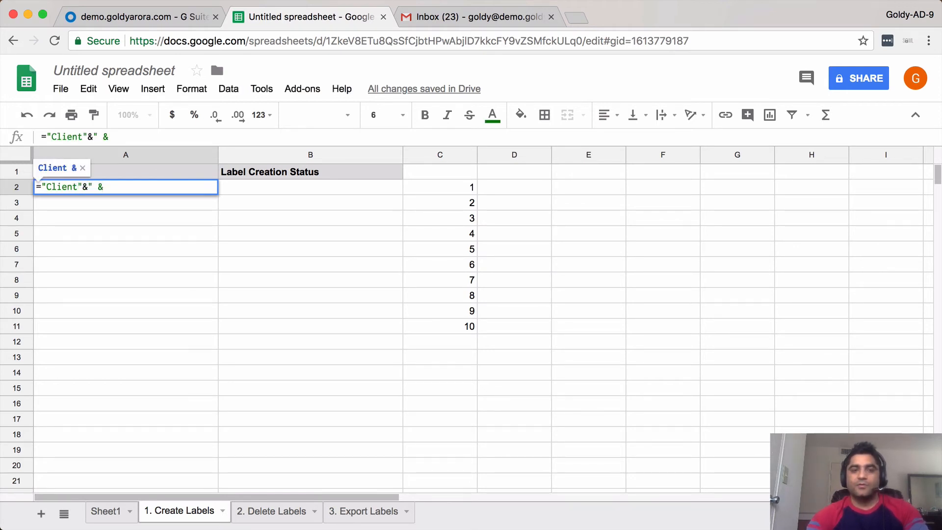
pyautogui.press('BackSpace')
pyautogui.write('"')
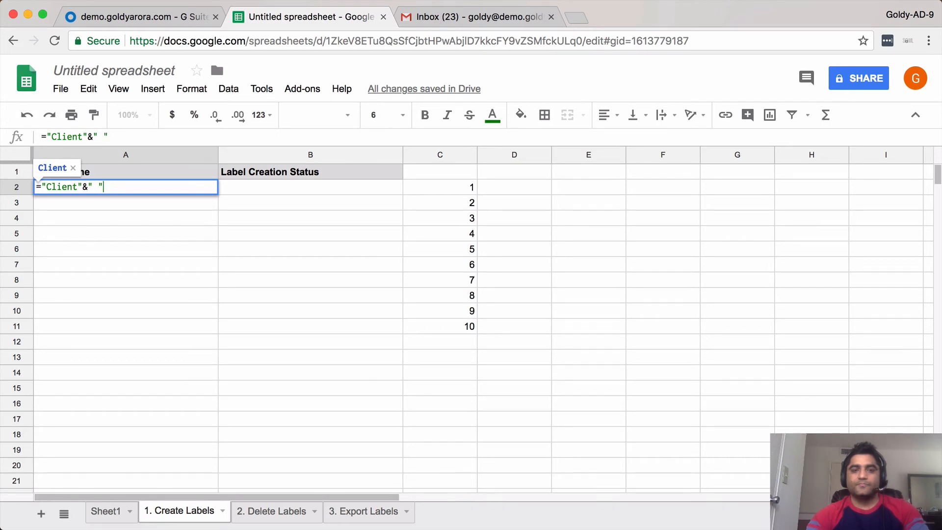
pyautogui.write('&"')
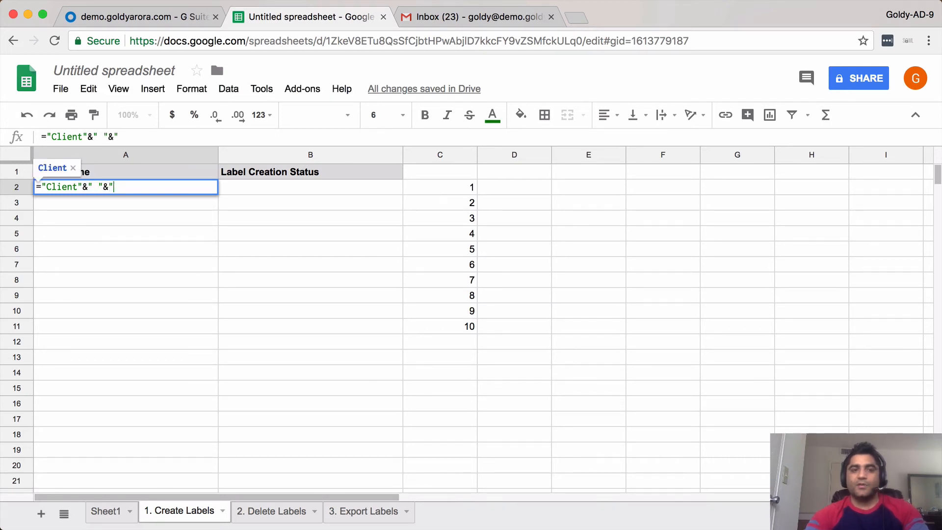
pyautogui.press('BackSpace')
pyautogui.press('Right')
pyautogui.press('Right')
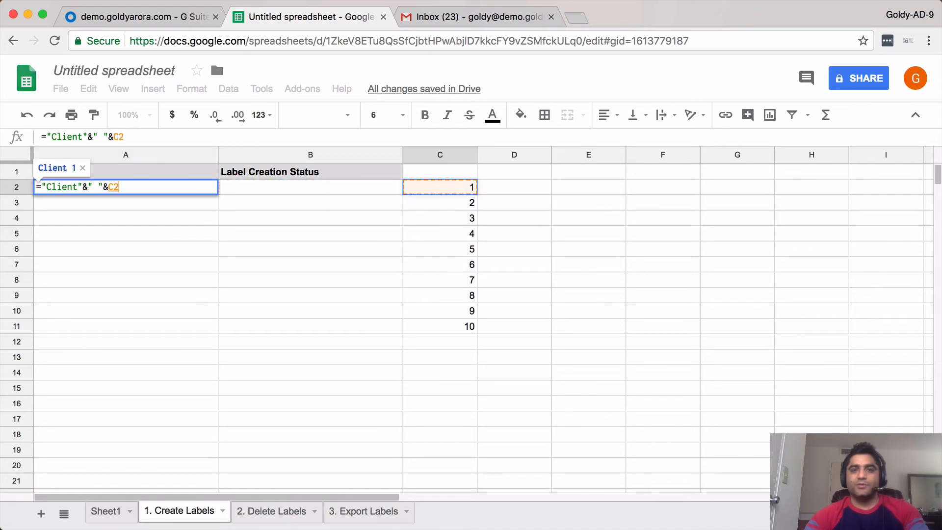
pyautogui.press('Return')
pyautogui.click(184, 193)
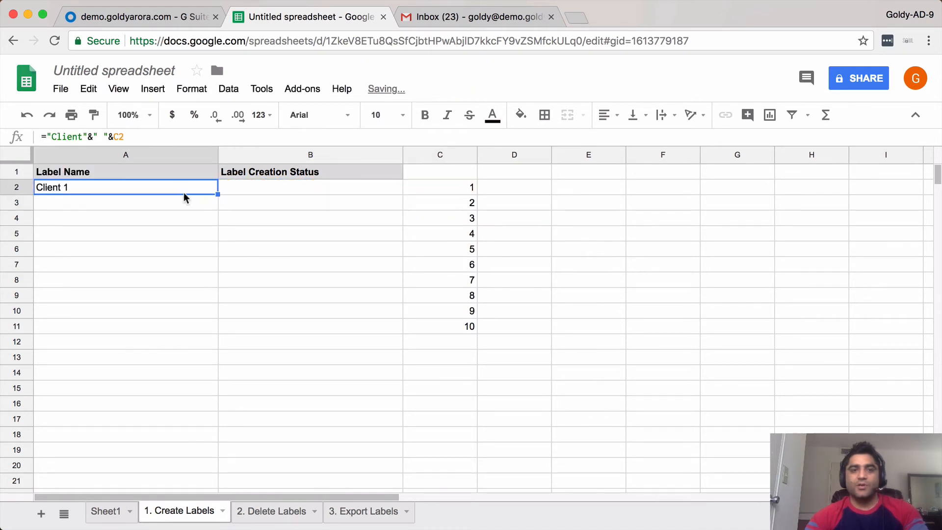
# Fill the formula in A2 down to A11 and run Create Labels from Labels Manager for Gmail.
pyautogui.moveTo(217, 194); pyautogui.dragTo(199, 328)
pyautogui.click(196, 330)
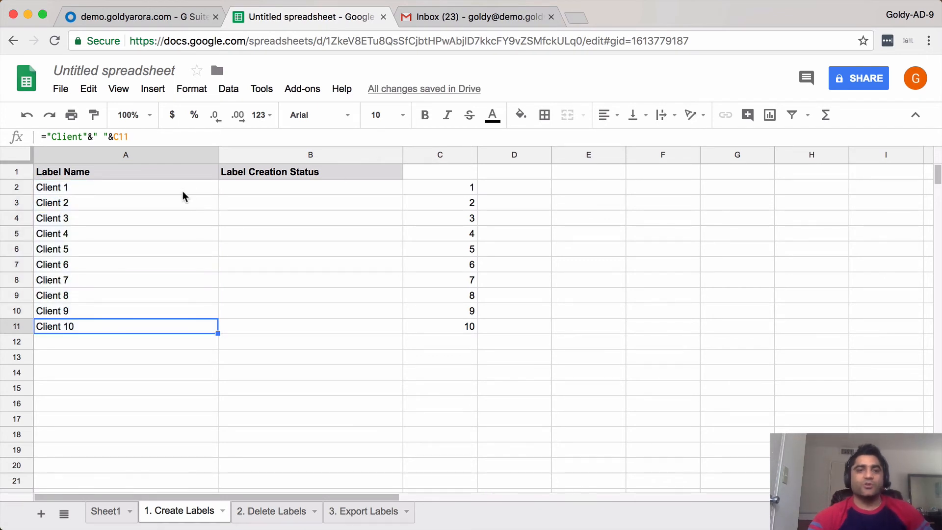
pyautogui.click(303, 89)
pyautogui.moveTo(393, 143)
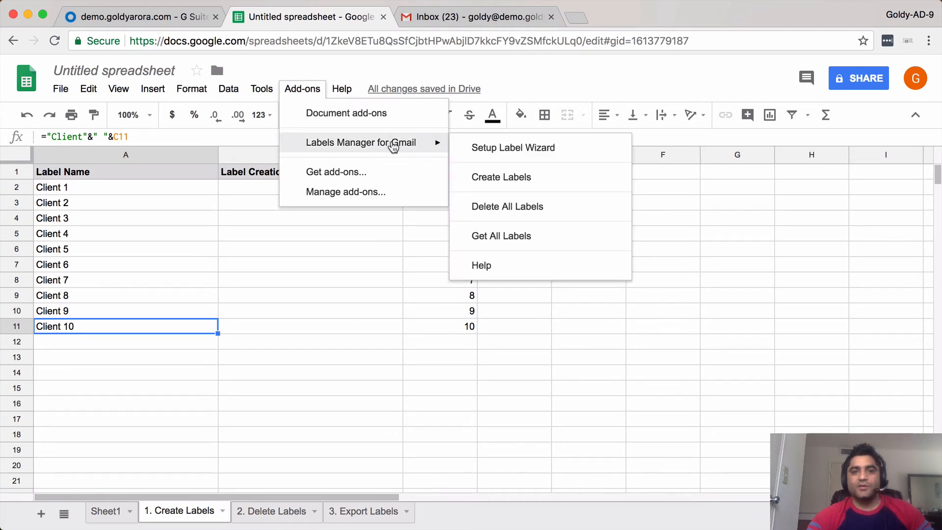
pyautogui.click(488, 179)
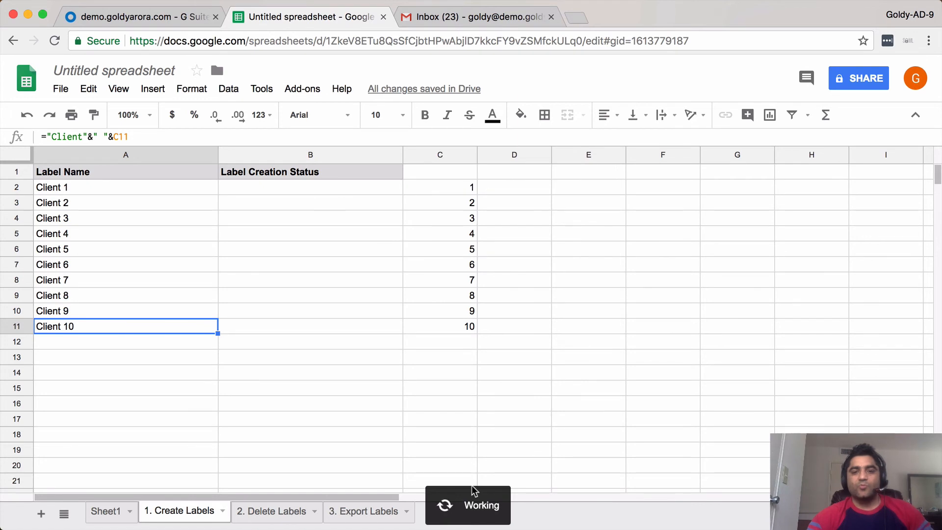
# Examine the creation status of the labels in rows 2 to 11, and switch to Gmail and refresh the inbox to check its label list.
pyautogui.moveTo(90, 186); pyautogui.dragTo(67, 324)
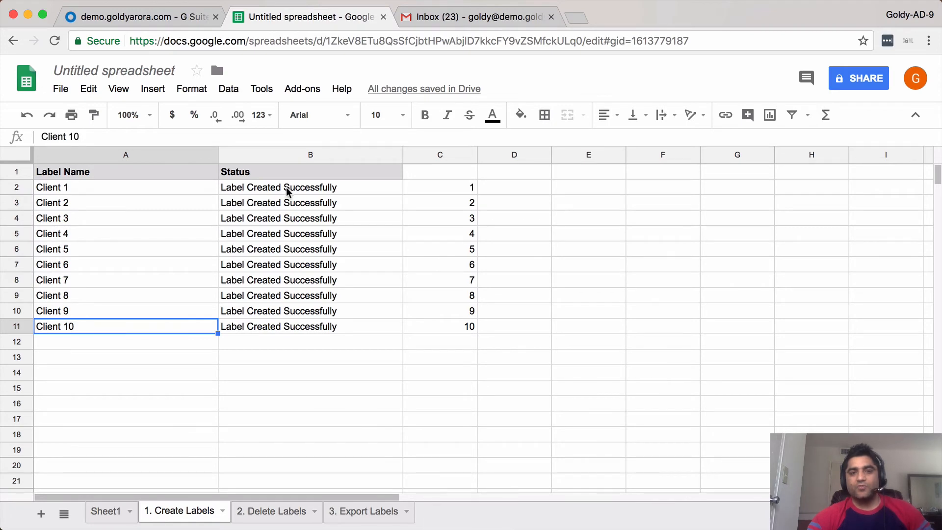
pyautogui.moveTo(286, 187); pyautogui.dragTo(282, 324)
pyautogui.click(281, 325)
pyautogui.click(434, 19)
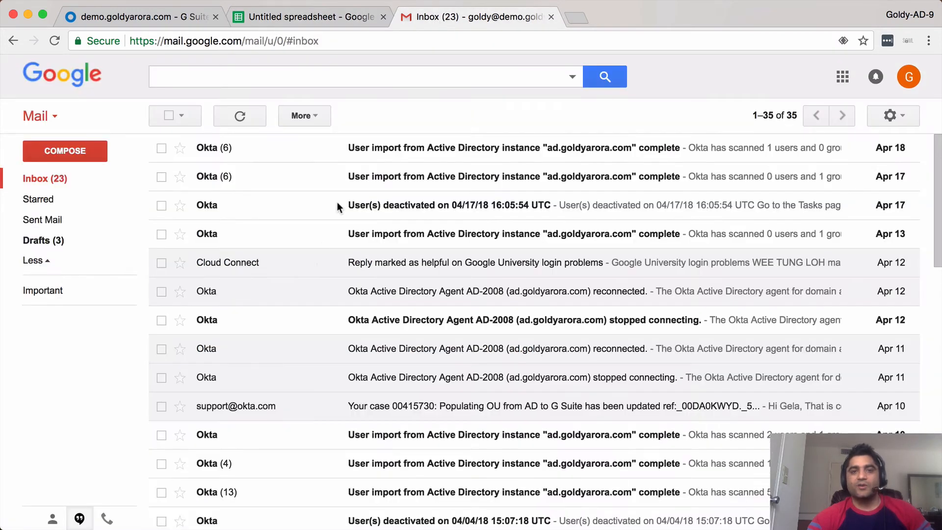
pyautogui.moveTo(65, 273)
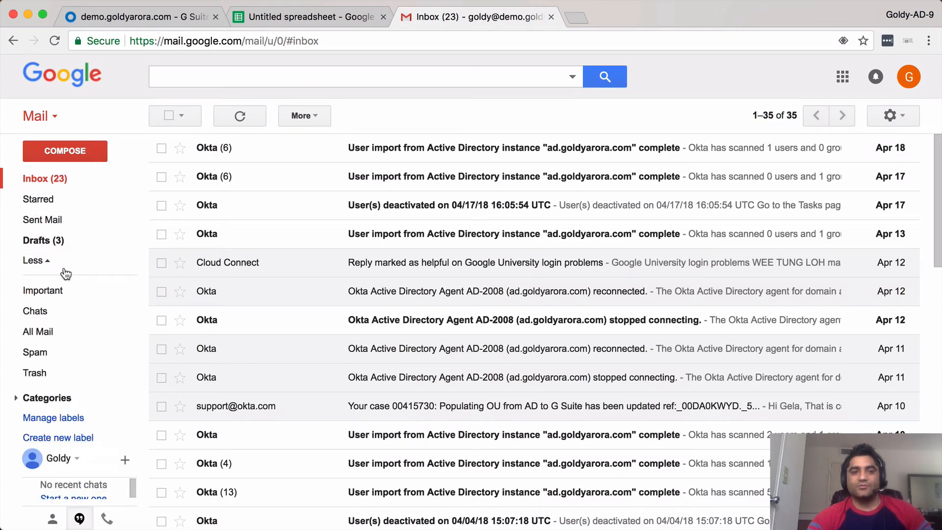
pyautogui.click(239, 119)
pyautogui.moveTo(81, 245)
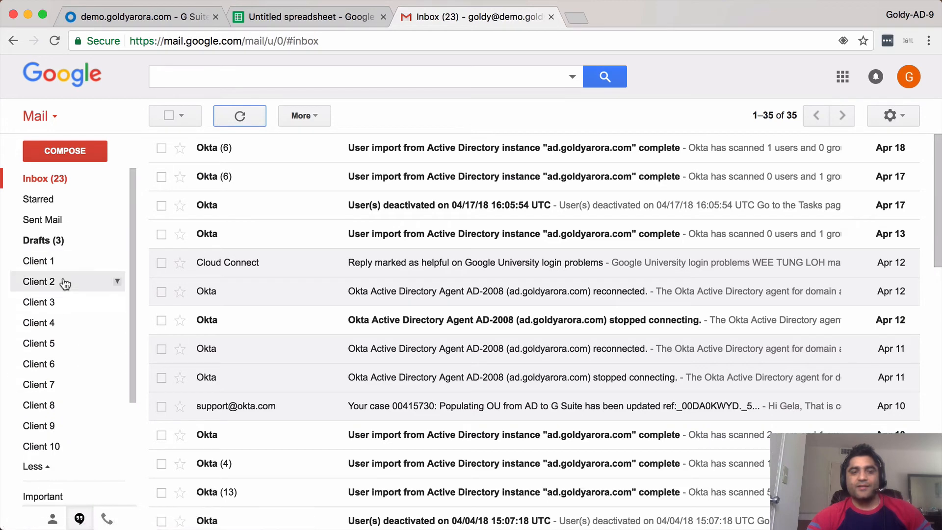
# Return to the spreadsheet and clear cells A3 to C11 of the Create Labels sheet.
pyautogui.hotkey('ctrl', 'shift', 'Tab')
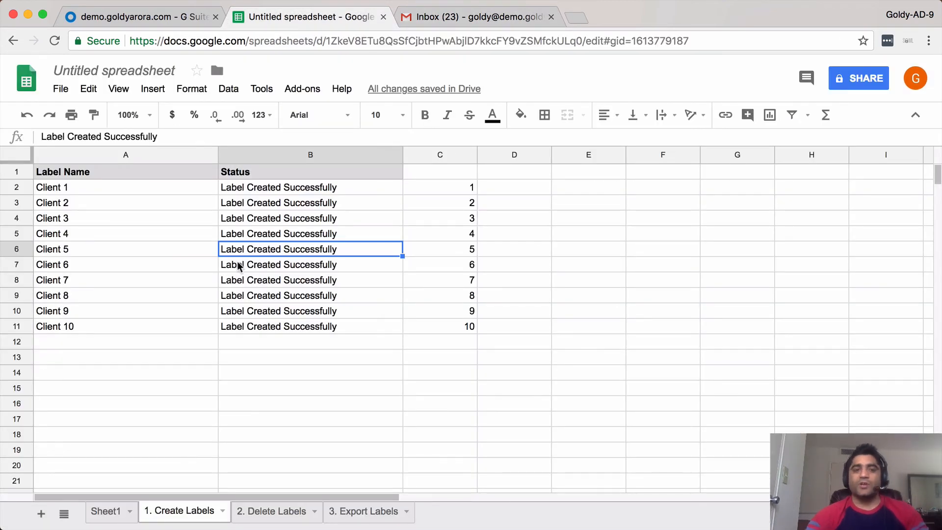
pyautogui.click(201, 206)
pyautogui.moveTo(201, 206); pyautogui.dragTo(466, 326)
pyautogui.press('super+z')
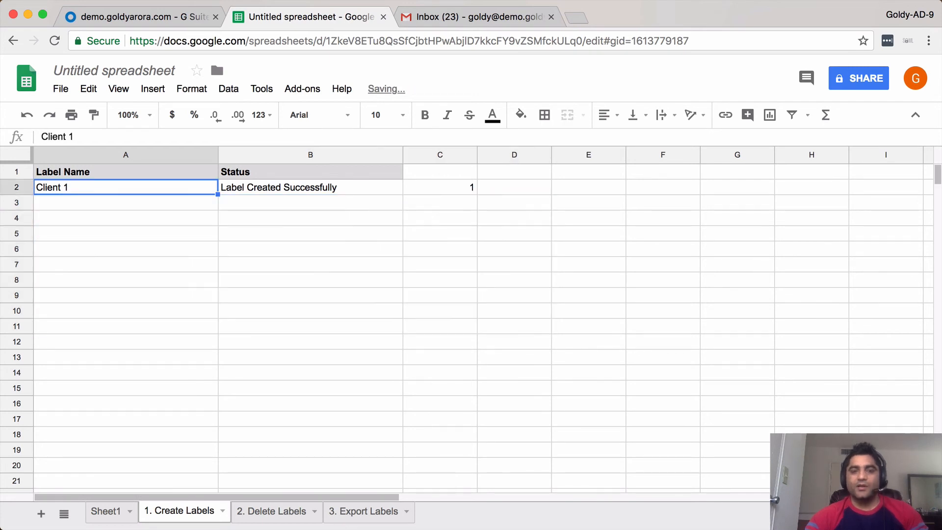
# Change the label name in cell A2 to Client 1/Nested.
pyautogui.doubleClick(148, 187)
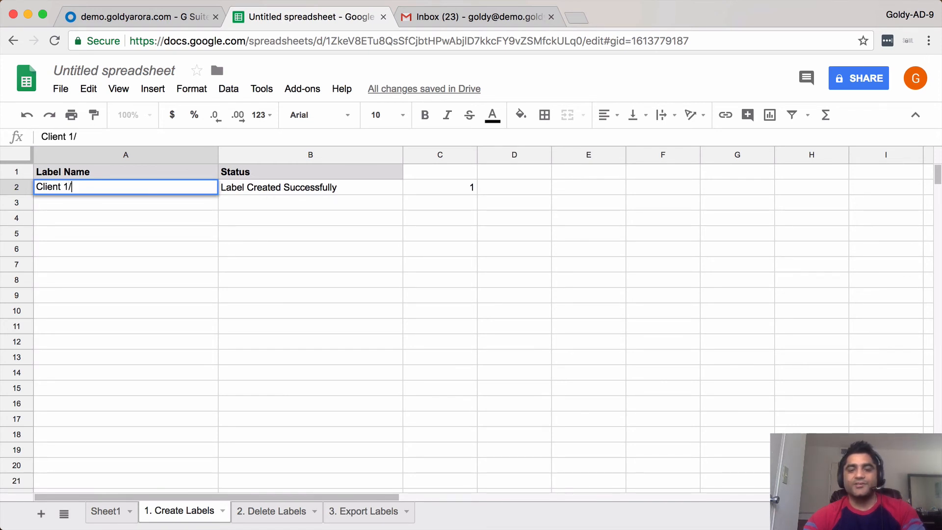
pyautogui.write('/')
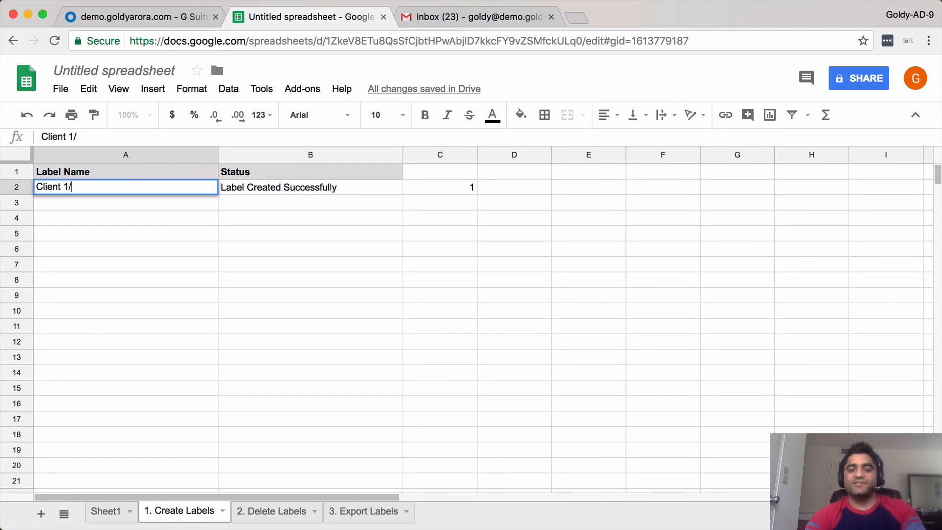
pyautogui.write('Ns')
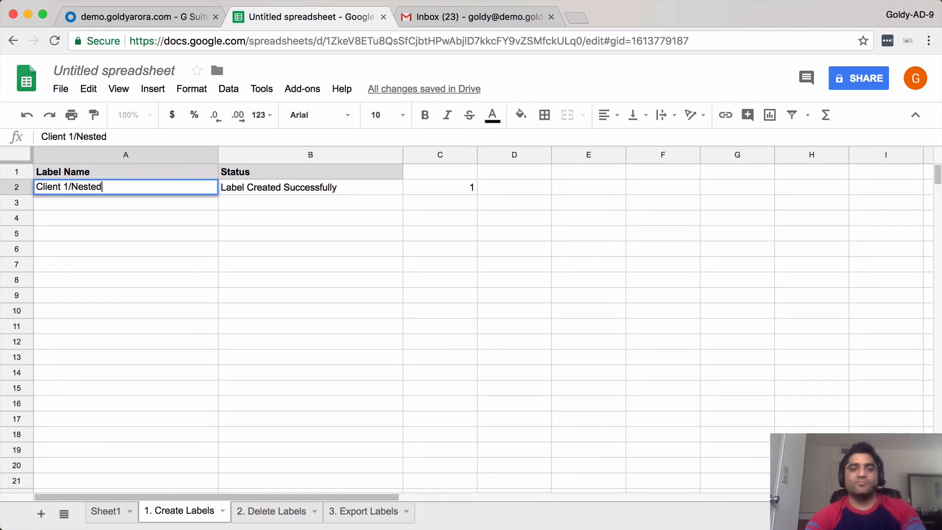
pyautogui.write('sted')
pyautogui.press('Tab')
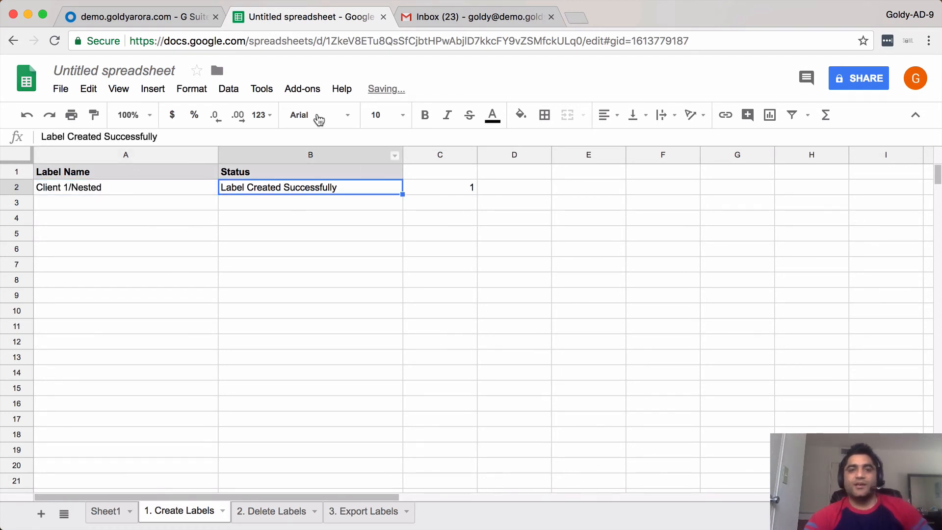
# Run Create Labels from Labels Manager for Gmail to create the nested label.
pyautogui.click(302, 88)
pyautogui.moveTo(426, 143)
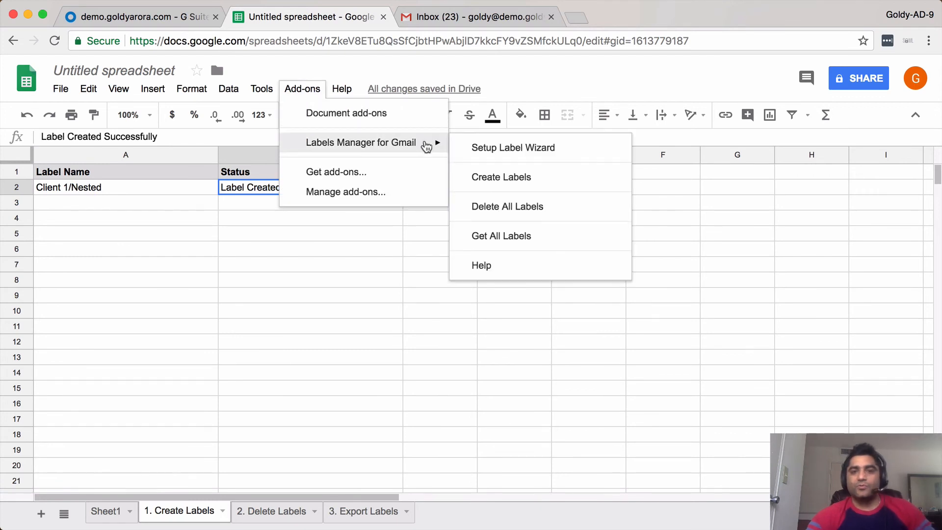
pyautogui.click(472, 178)
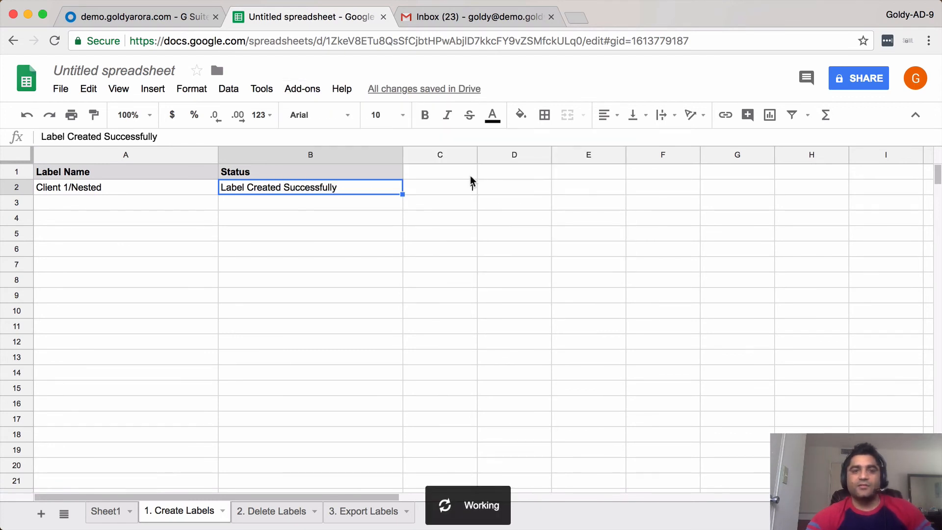
# Switch to Gmail, refresh the inbox and expand the Client 1 label to check for its nested label.
pyautogui.click(427, 18)
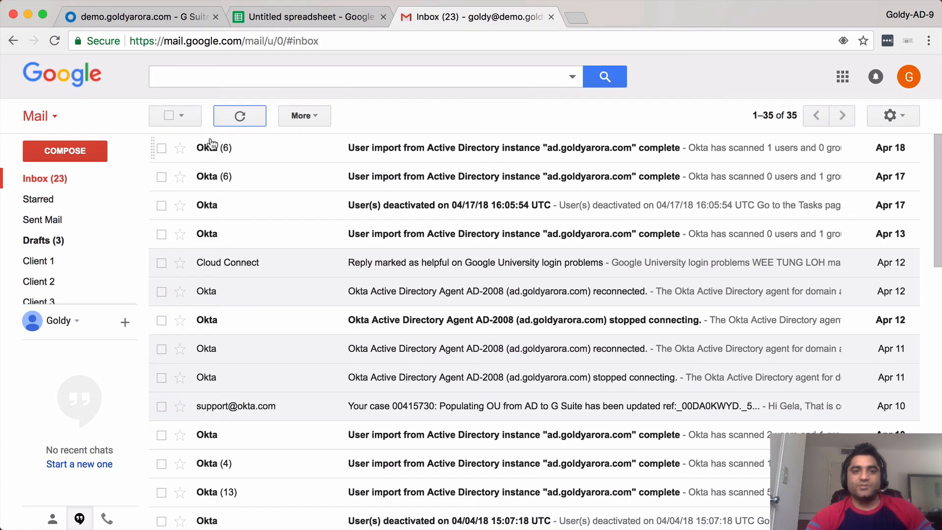
pyautogui.click(240, 116)
pyautogui.moveTo(74, 267)
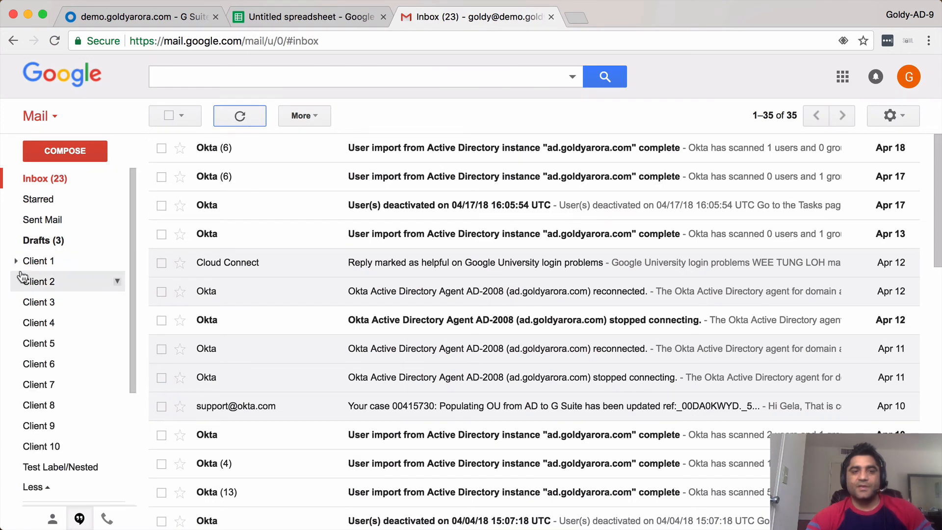
pyautogui.click(16, 261)
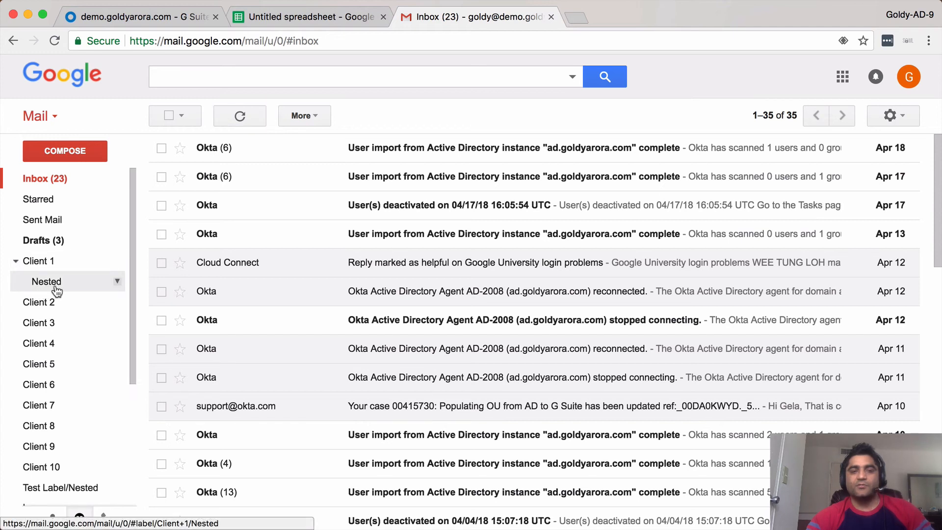
# Return to the spreadsheet and run Get All Labels from Labels Manager for Gmail on the Export Labels sheet.
pyautogui.click(311, 14)
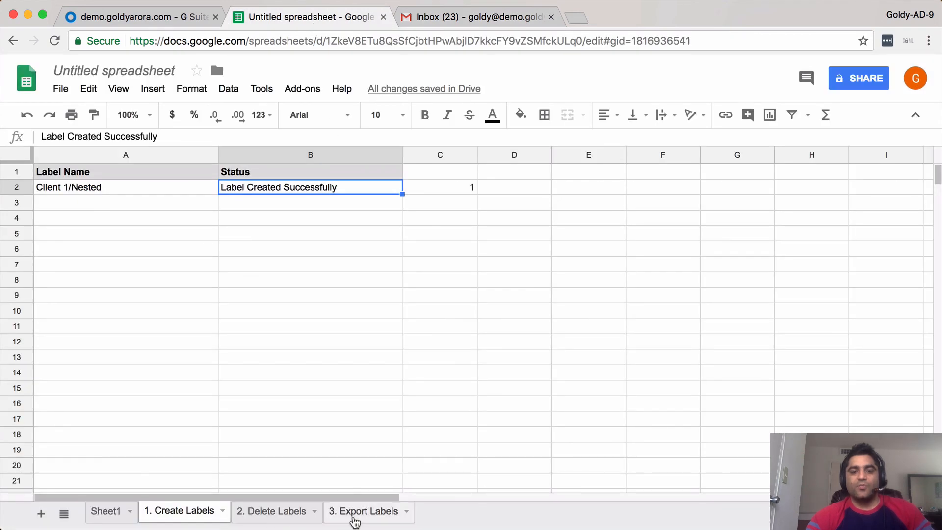
pyautogui.click(354, 520)
pyautogui.click(184, 190)
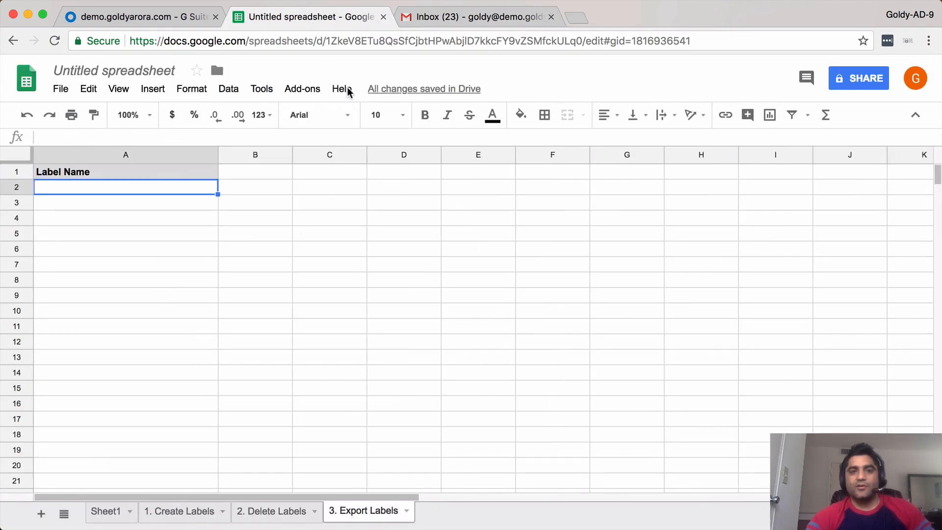
pyautogui.click(302, 89)
pyautogui.moveTo(361, 149)
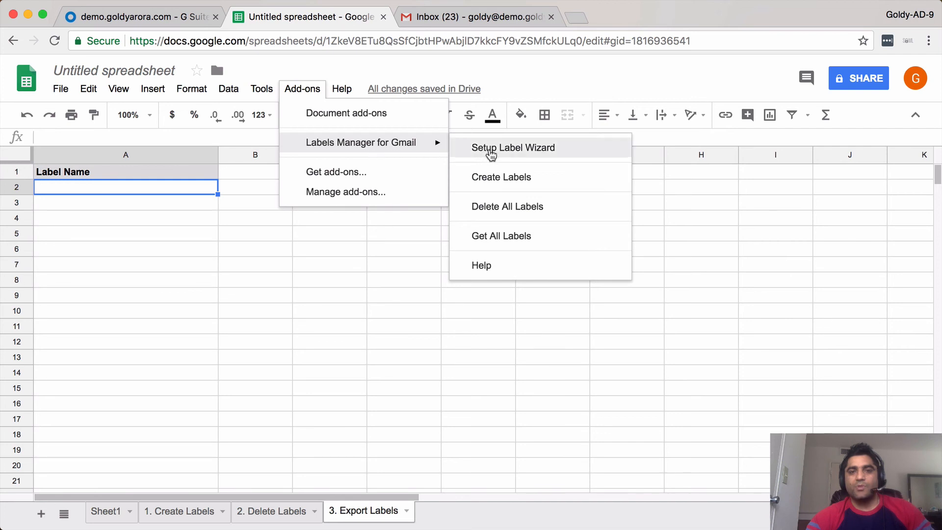
pyautogui.click(496, 235)
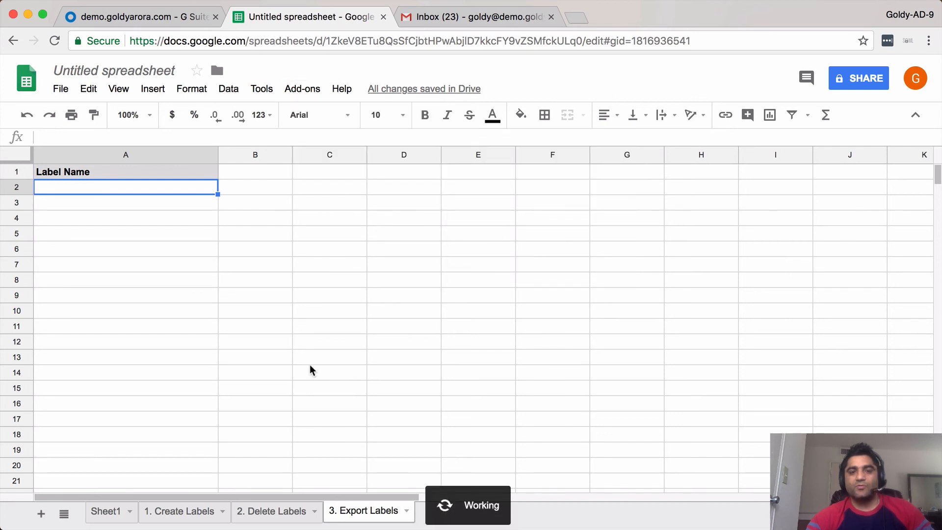
pyautogui.click(196, 293)
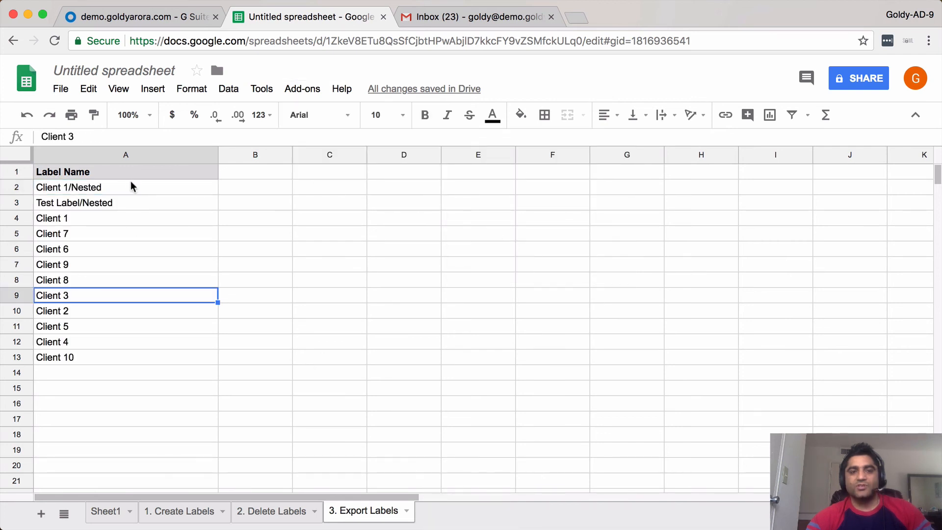
# Copy the exported label names in A2 to A13 and paste them as values only at A2 of the Delete Labels sheet.
pyautogui.moveTo(145, 190); pyautogui.dragTo(122, 351)
pyautogui.rightClick(147, 338)
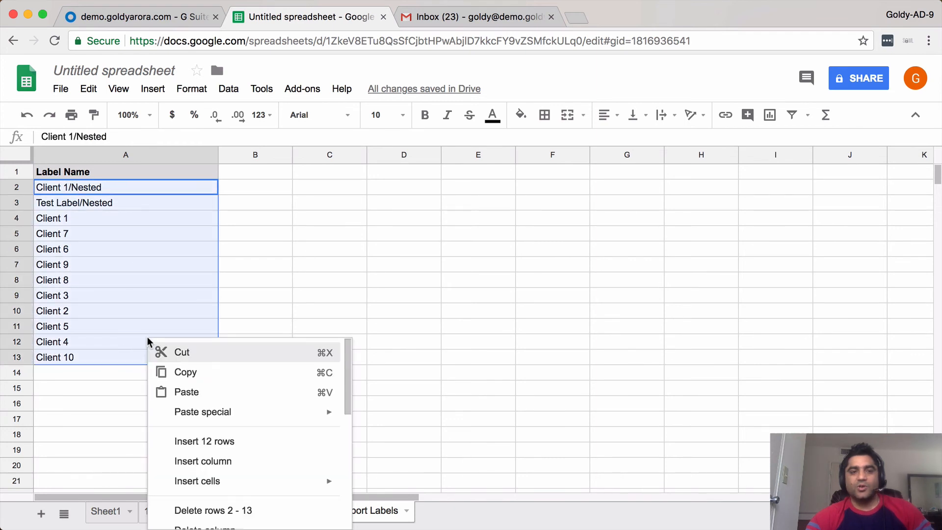
pyautogui.click(178, 374)
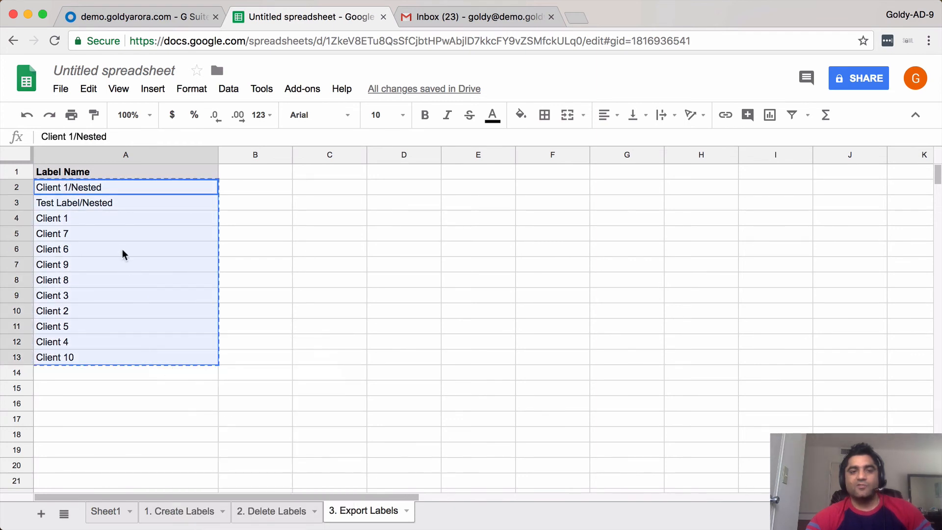
pyautogui.click(268, 512)
pyautogui.click(188, 187)
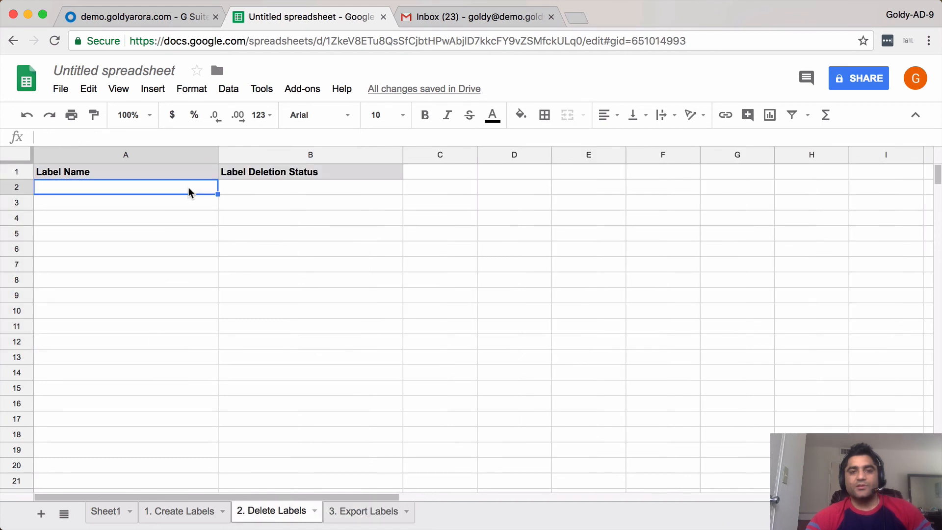
pyautogui.rightClick(188, 187)
pyautogui.moveTo(340, 267)
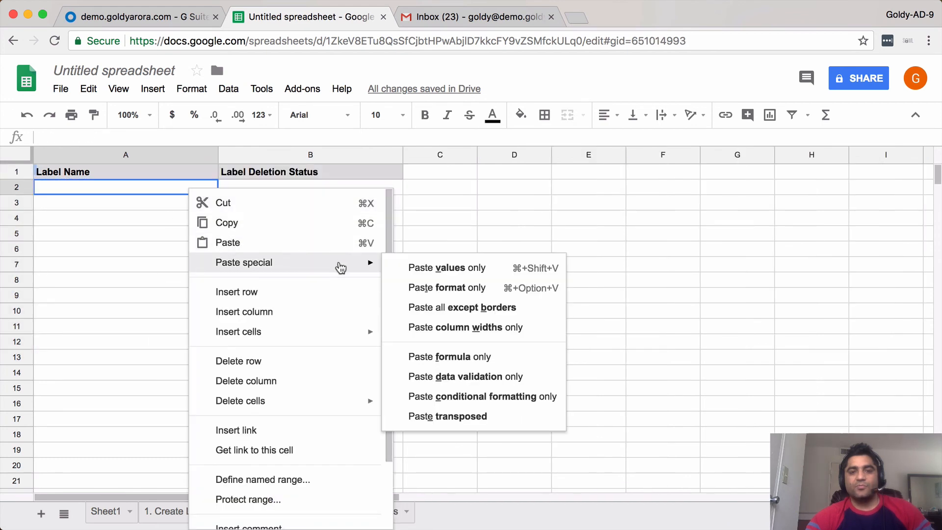
pyautogui.click(421, 269)
pyautogui.click(202, 221)
pyautogui.click(168, 190)
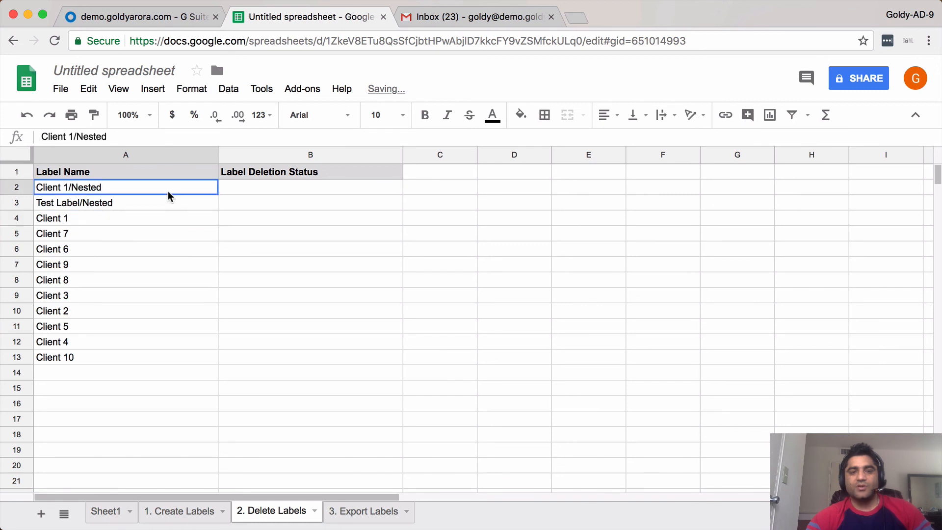
# Delete row 2, containing Client 1/Nested, from the Delete Labels sheet.
pyautogui.rightClick(22, 187)
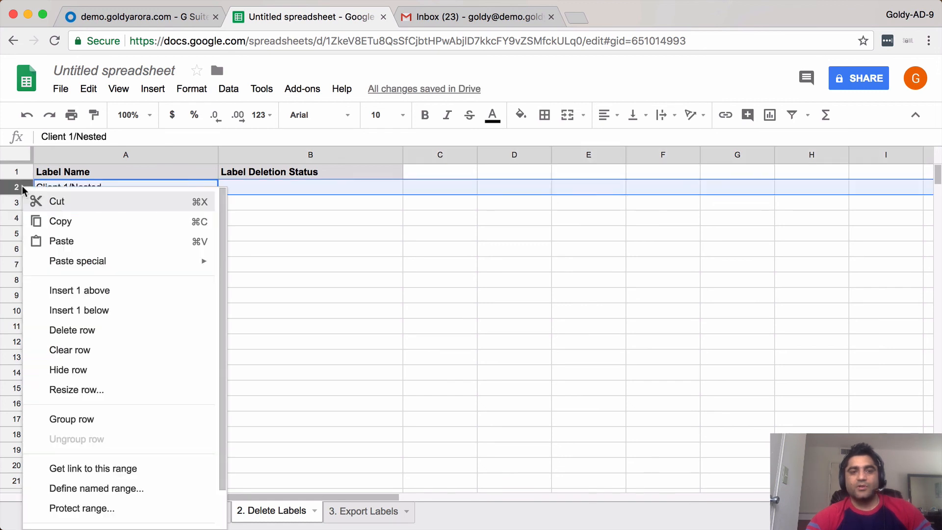
pyautogui.click(67, 330)
pyautogui.click(106, 265)
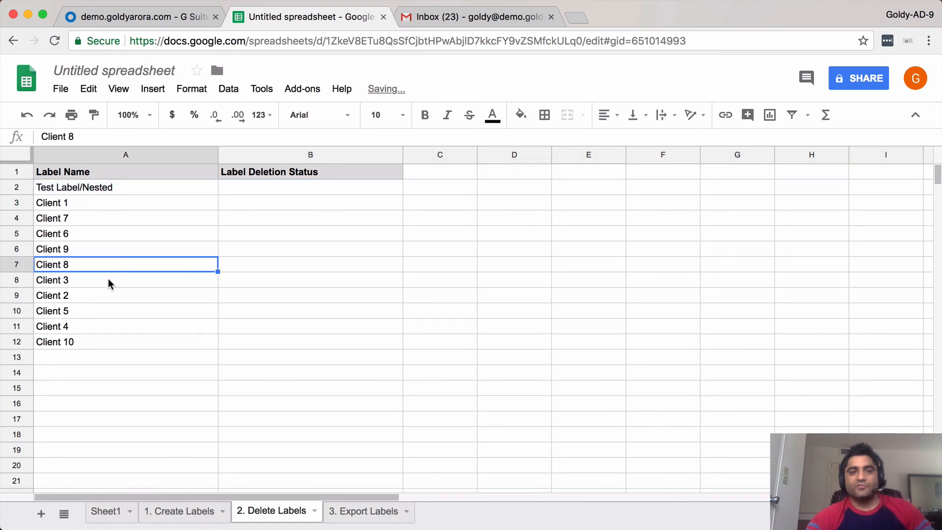
# Run Delete All Labels from Labels Manager for Gmail and check the Label Deletion Status column.
pyautogui.click(303, 89)
pyautogui.moveTo(368, 143)
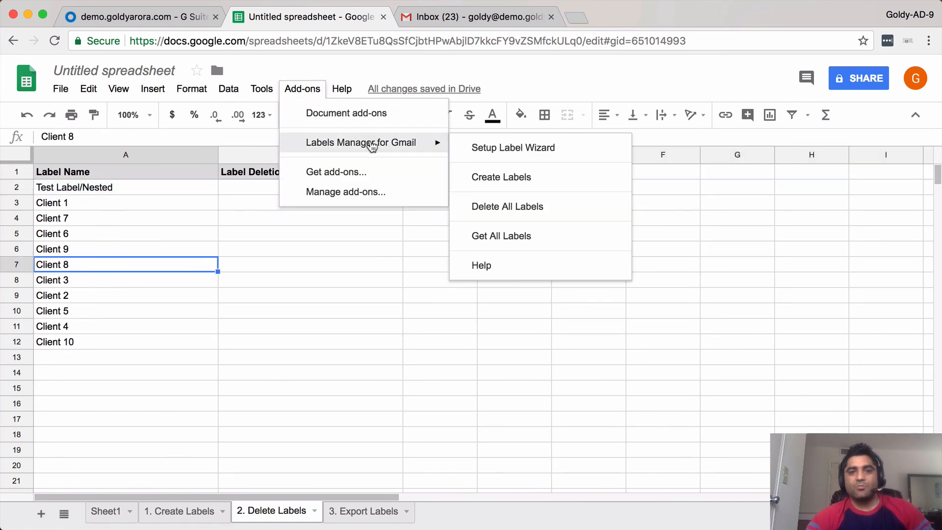
pyautogui.click(482, 208)
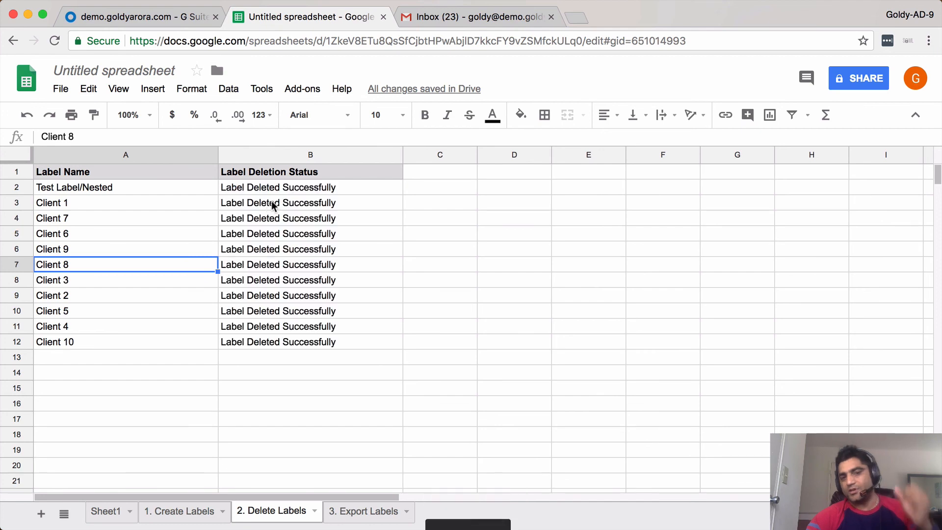
pyautogui.click(299, 191)
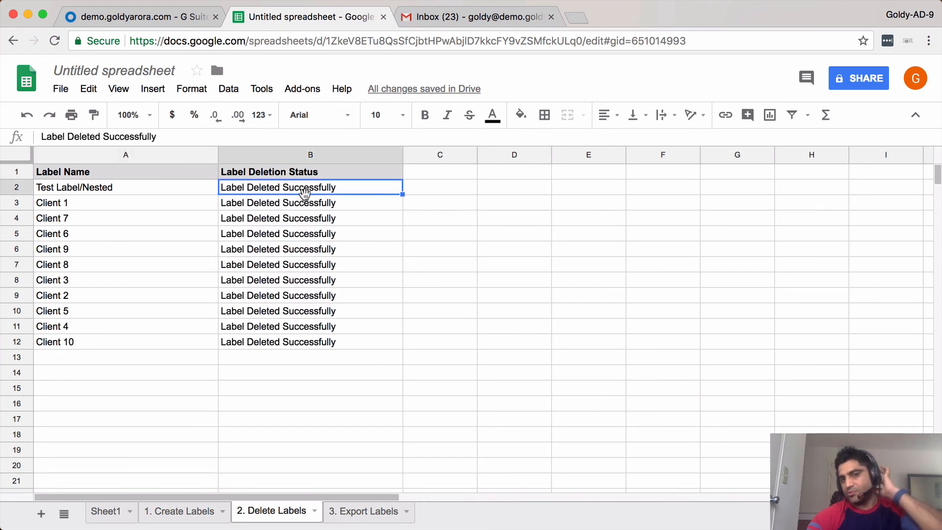
# Switch to Gmail and refresh the inbox to check which labels remain, and return to the spreadsheet.
pyautogui.click(459, 16)
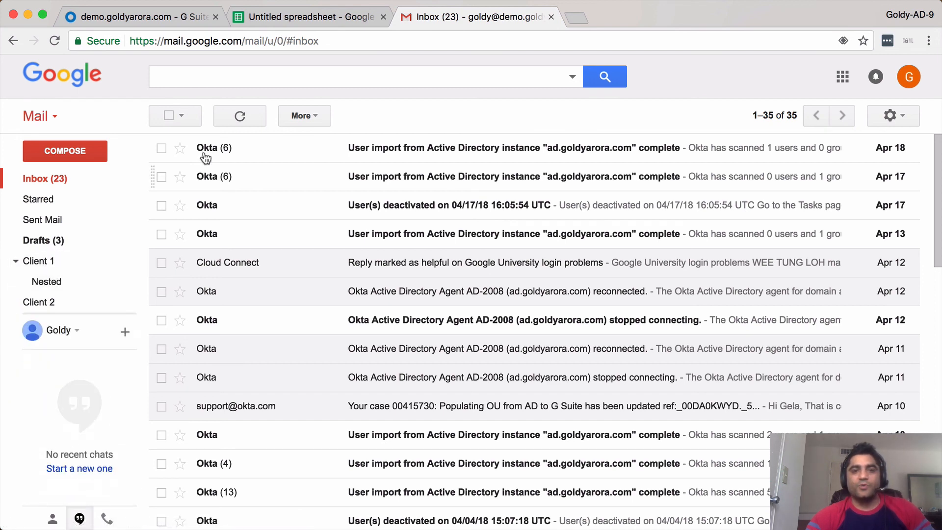
pyautogui.click(241, 115)
pyautogui.moveTo(105, 227)
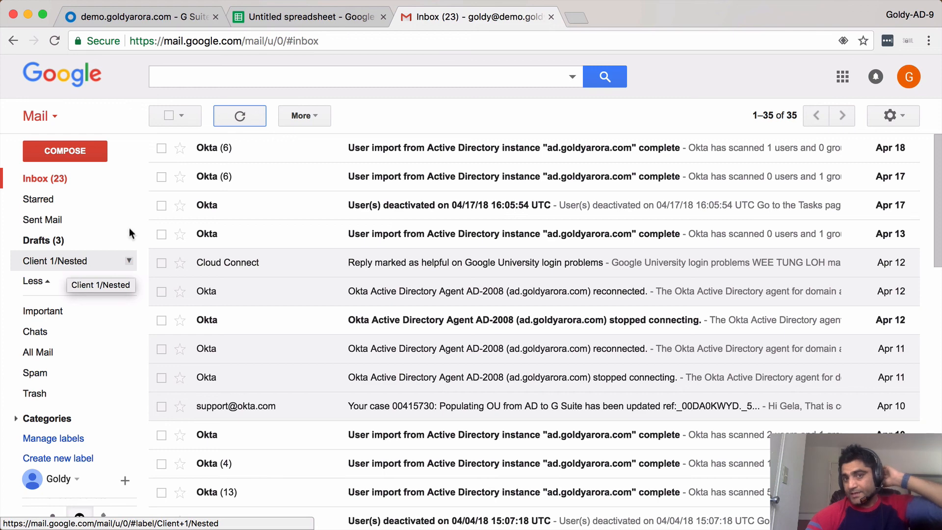
pyautogui.click(292, 16)
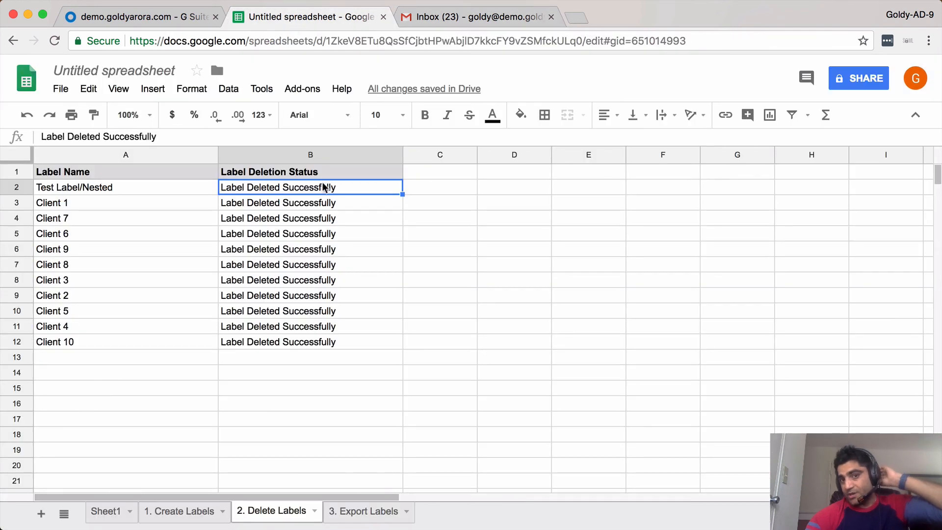